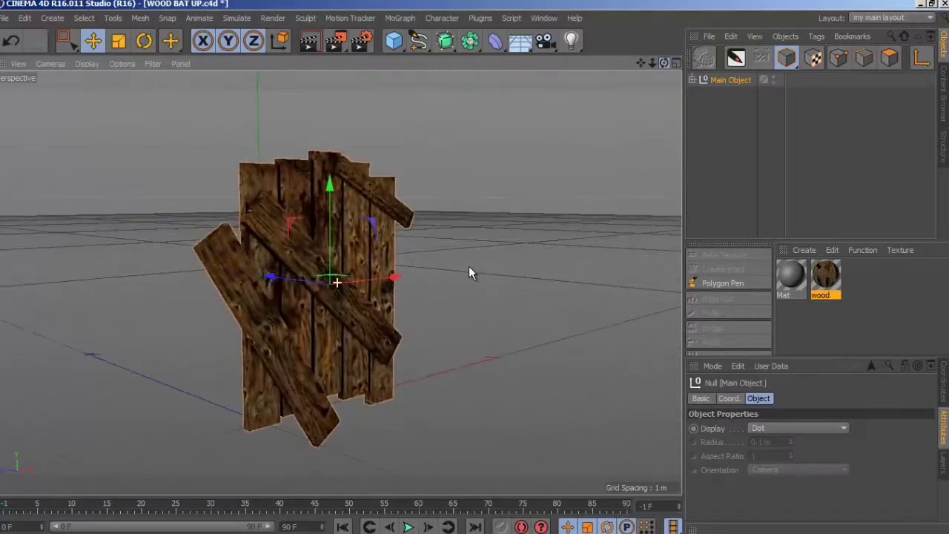
mouse_move(469, 266)
alt+mouse_down()
mouse_move(446, 269)
mouse_move(473, 265)
mouse_move(459, 267)
alt+mouse_up()
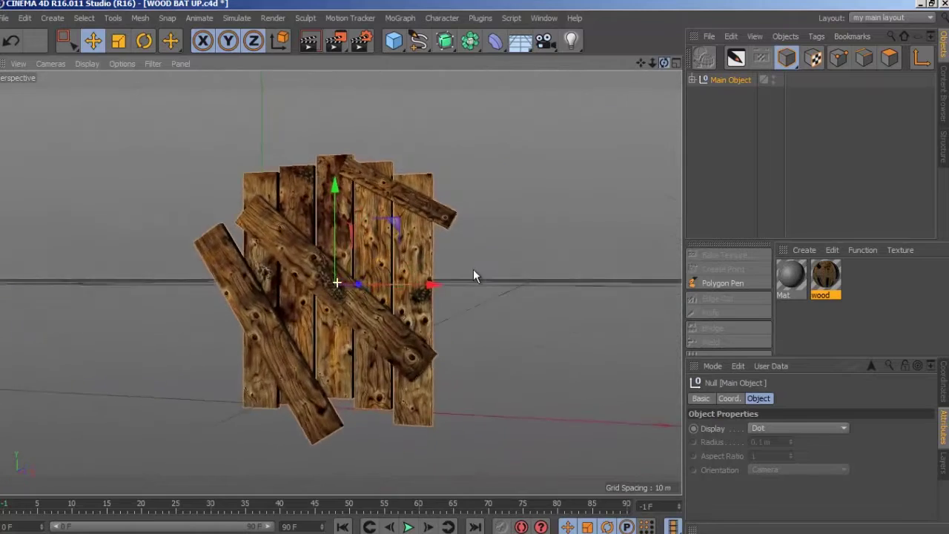
click(452, 232)
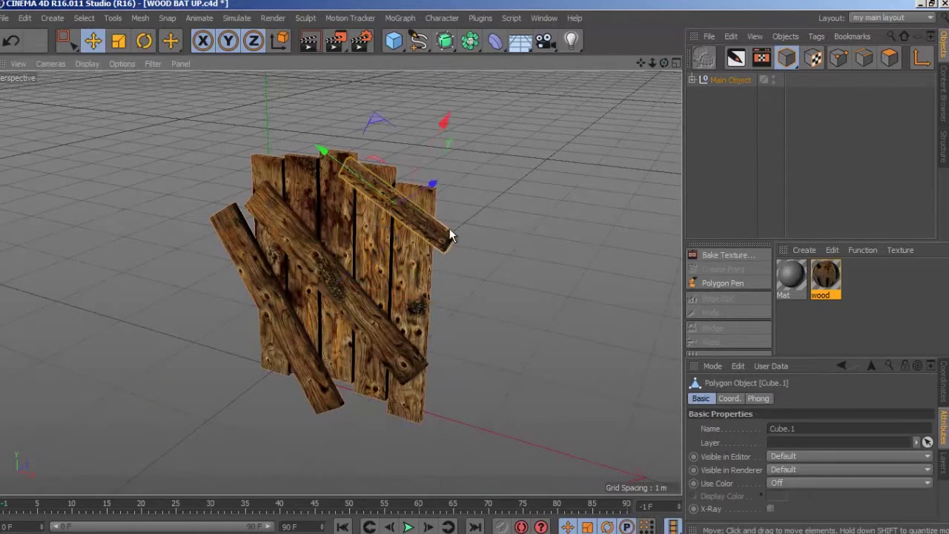
drag(452, 236, 274, 214)
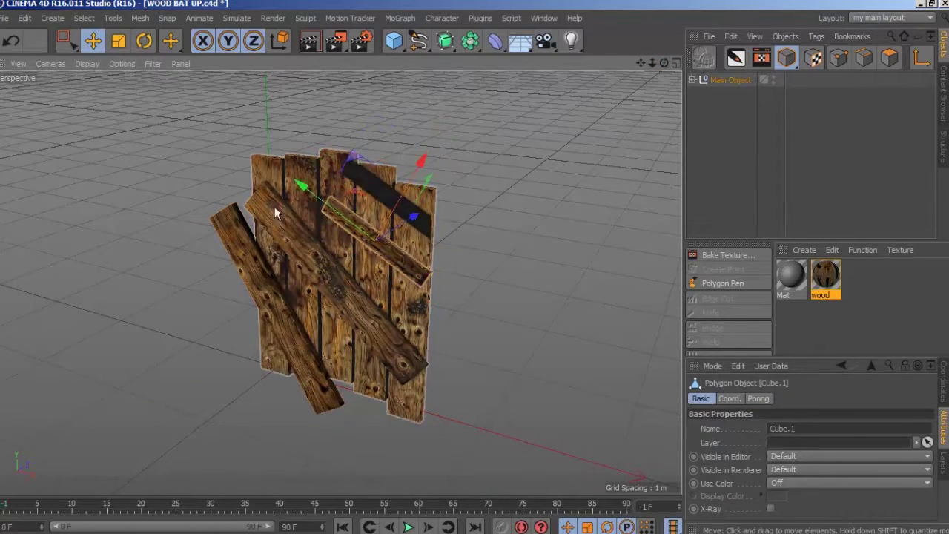
drag(418, 162, 446, 120)
click(11, 40)
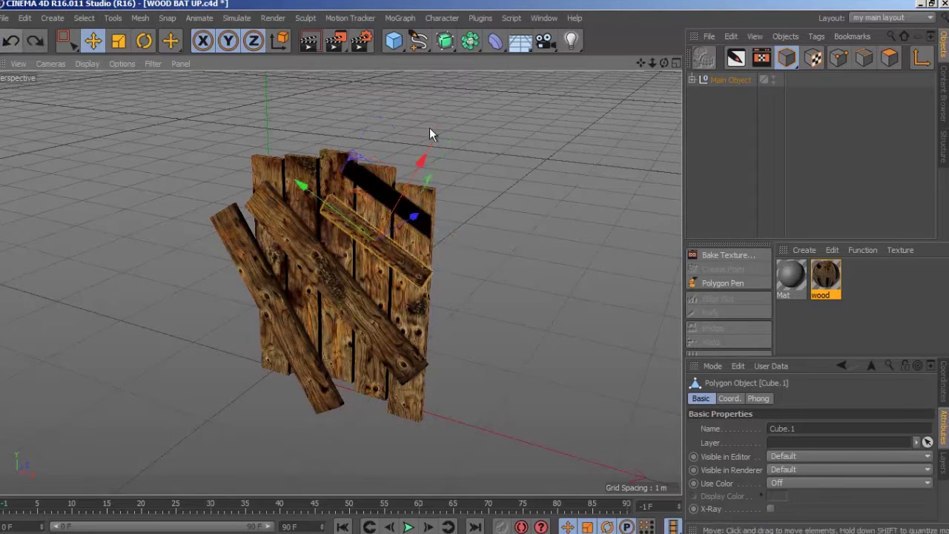
click(10, 43)
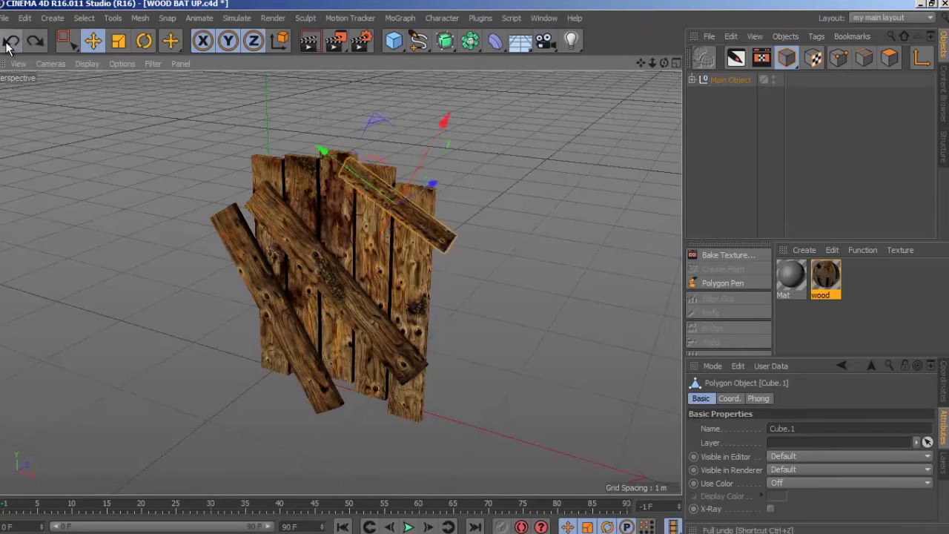
- Select Main Object and export the scene as FBX, replacing WOOD BAT UP.fbx in the TUTORIAL_LEVEL folder
click(730, 78)
alt+middle_drag(488, 261, 534, 244)
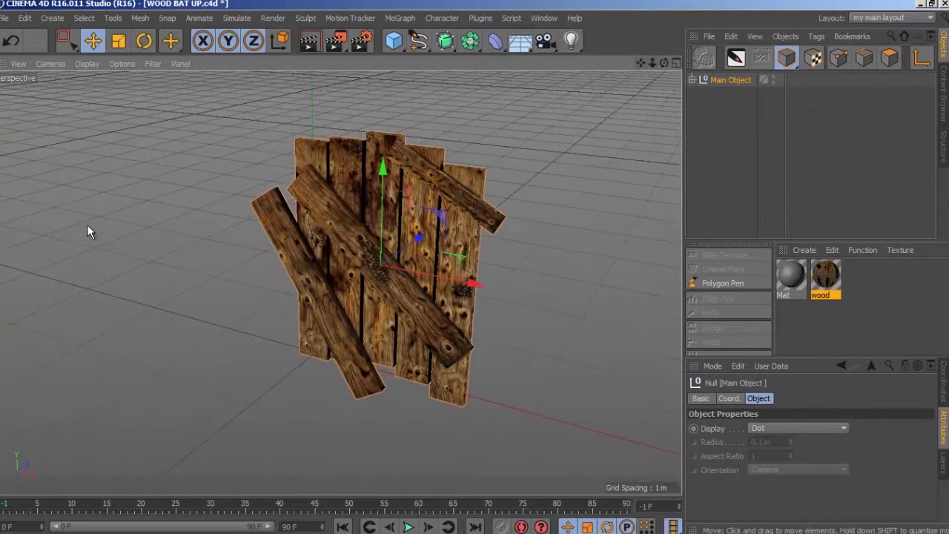
click(5, 18)
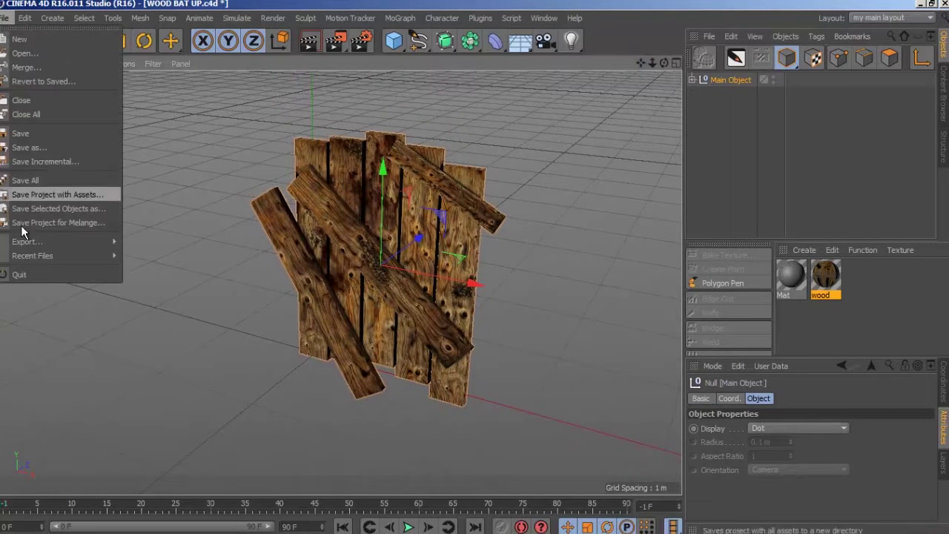
mouse_move(32, 241)
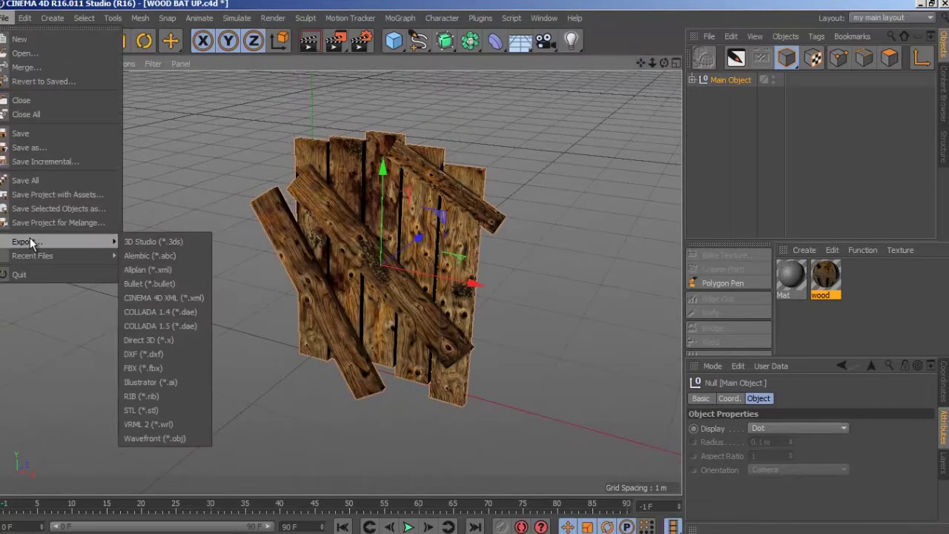
click(160, 366)
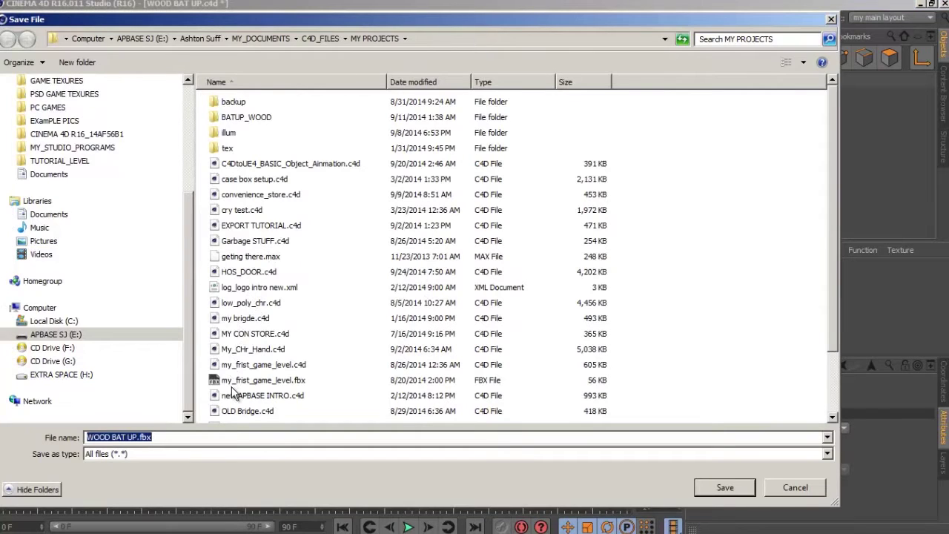
click(74, 162)
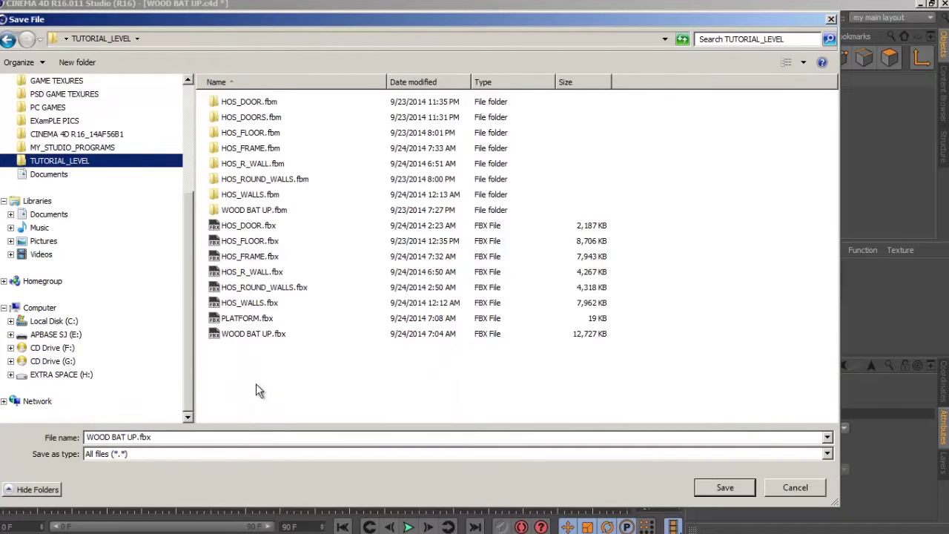
click(265, 336)
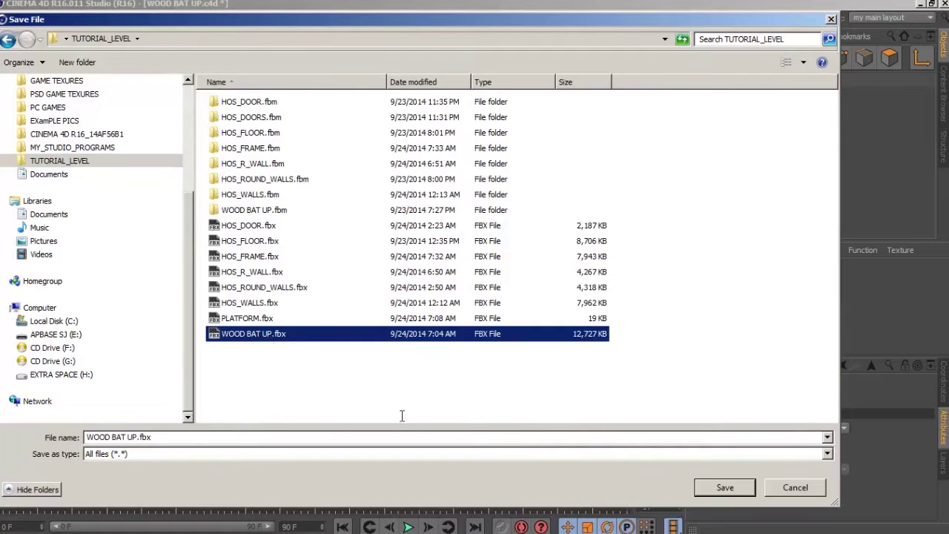
click(710, 493)
click(520, 280)
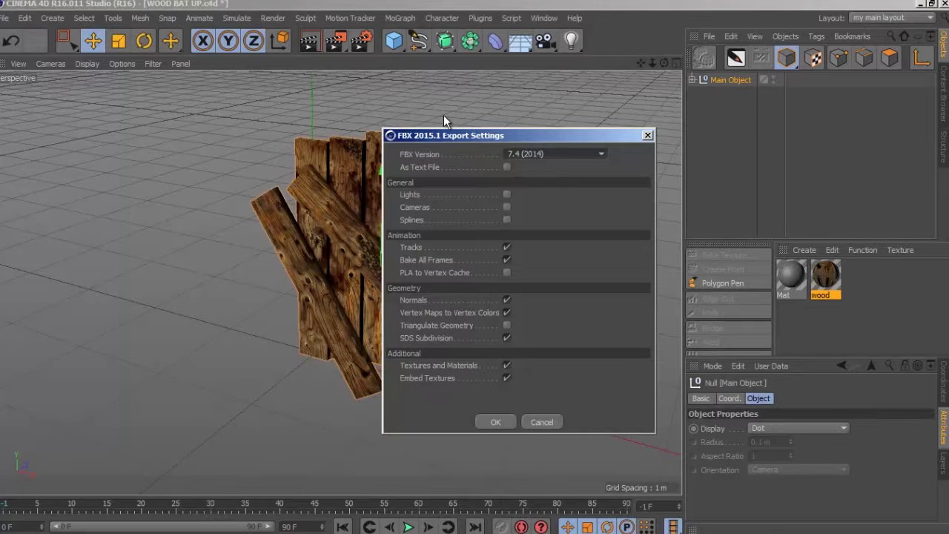
- Disable animation Tracks in the FBX export settings and complete the export
drag(441, 138, 562, 128)
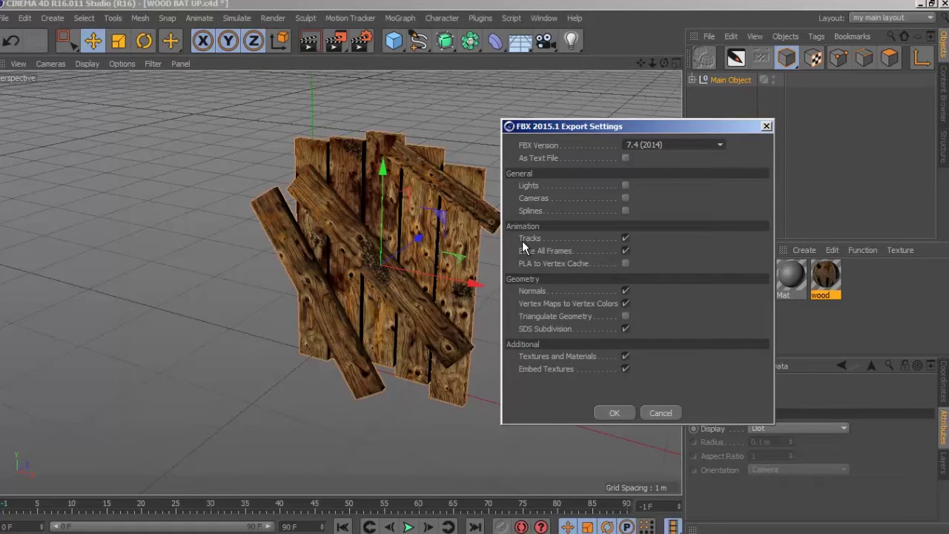
click(625, 239)
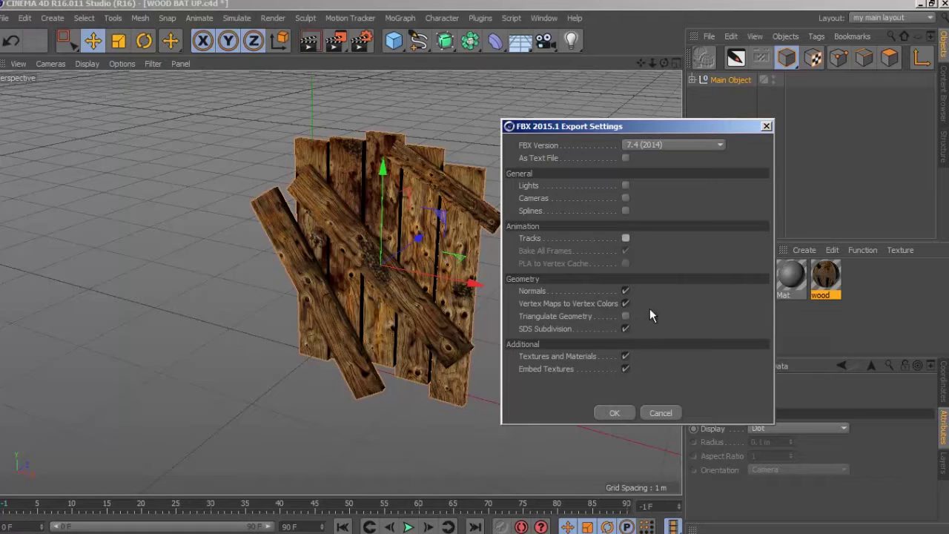
click(623, 413)
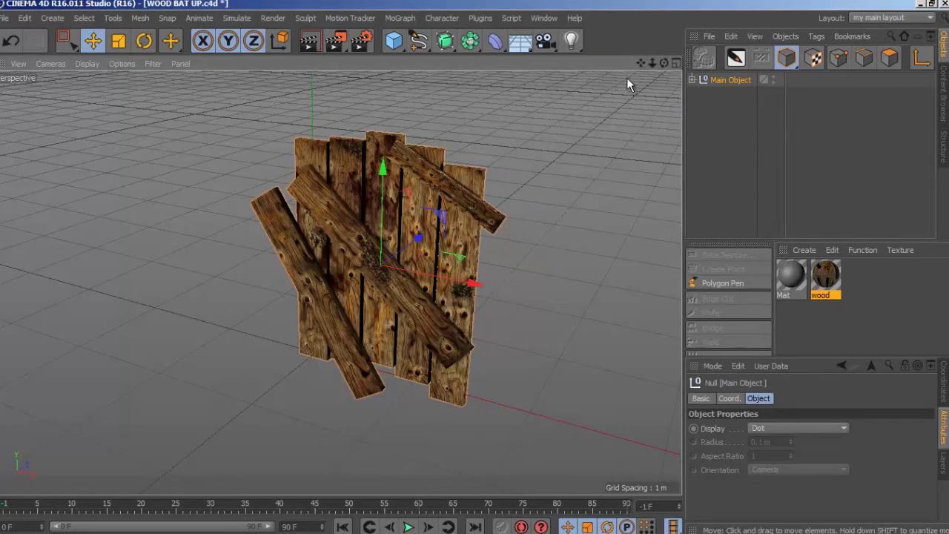
- Switch to the open project Untitled 4 and select the BASe_PLATFORM object
mouse_move(641, 63)
mouse_down()
mouse_move(630, 70)
mouse_move(643, 66)
mouse_up()
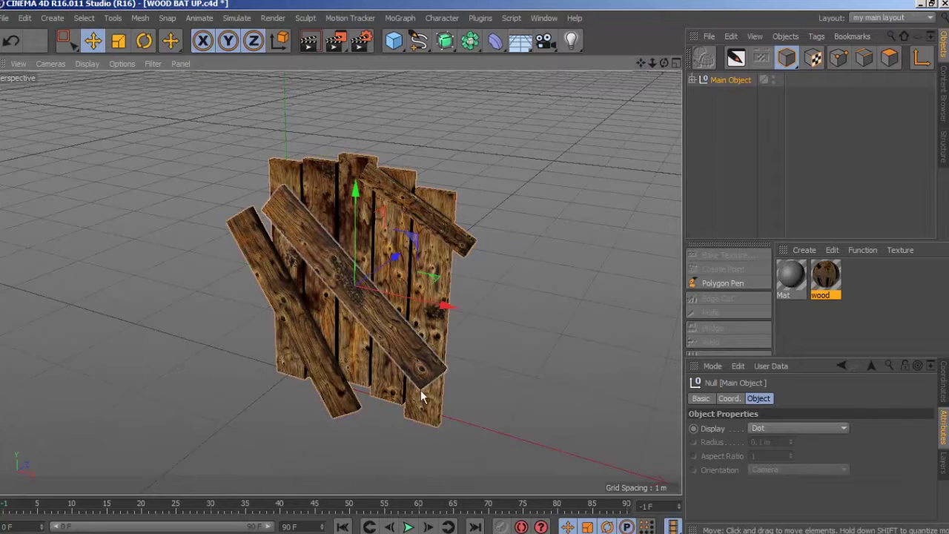
click(547, 18)
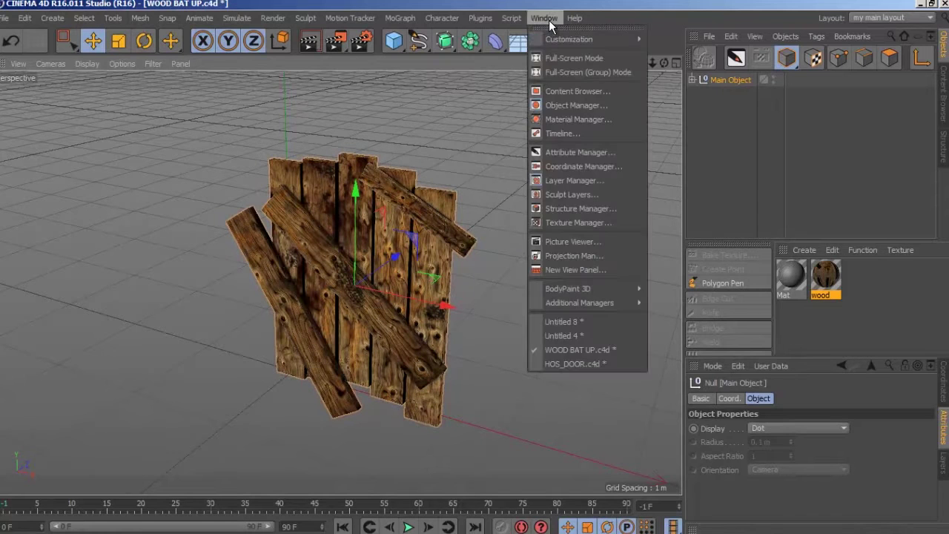
click(592, 336)
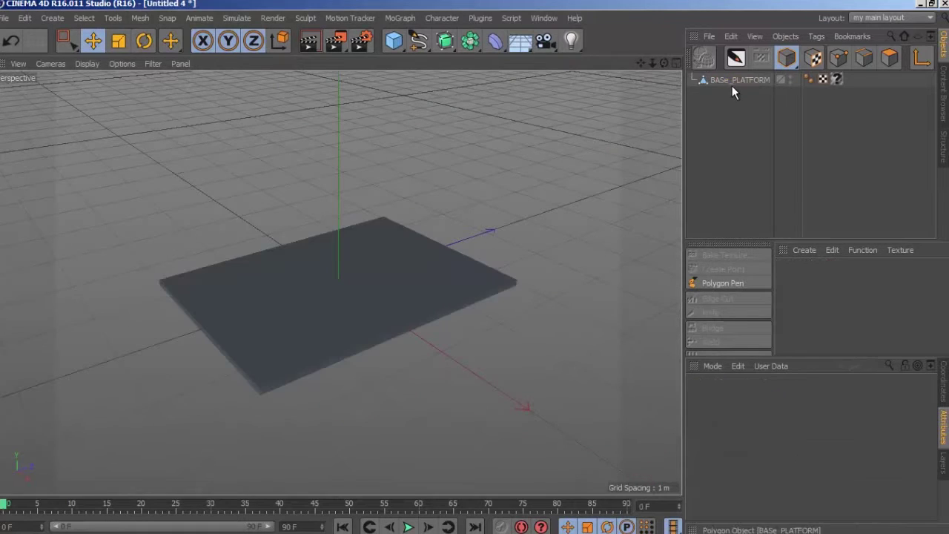
click(739, 80)
drag(664, 65, 471, 269)
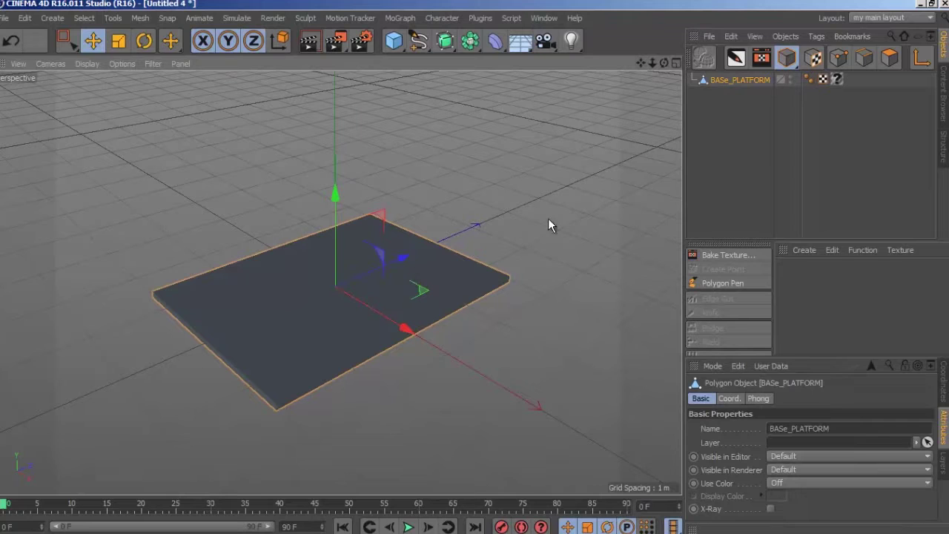
- Add a joint and set its bone to Axis with a length of 0.5 m
click(452, 18)
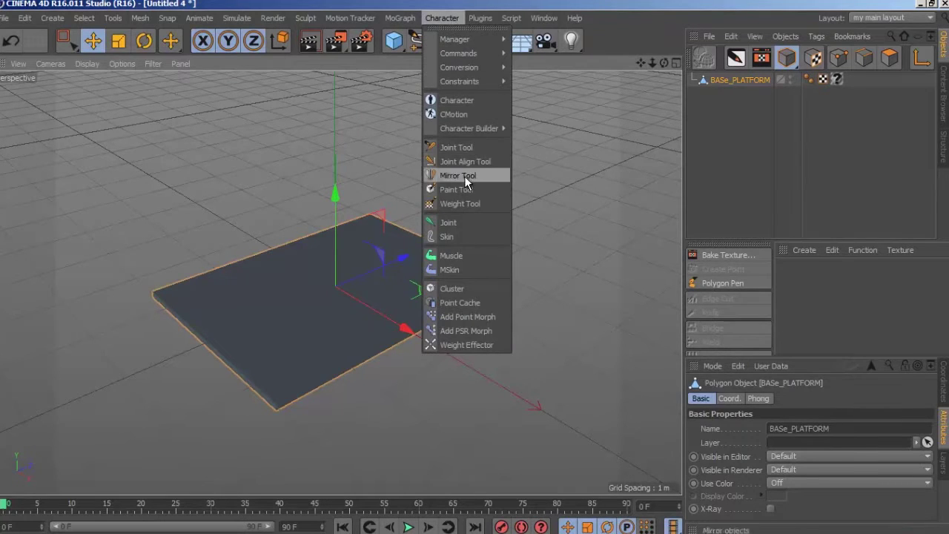
click(461, 227)
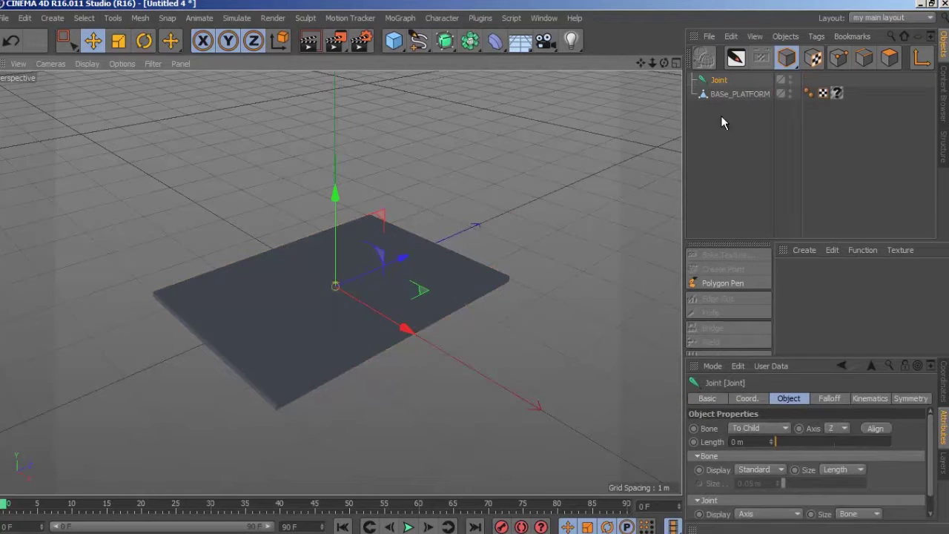
click(749, 428)
click(743, 454)
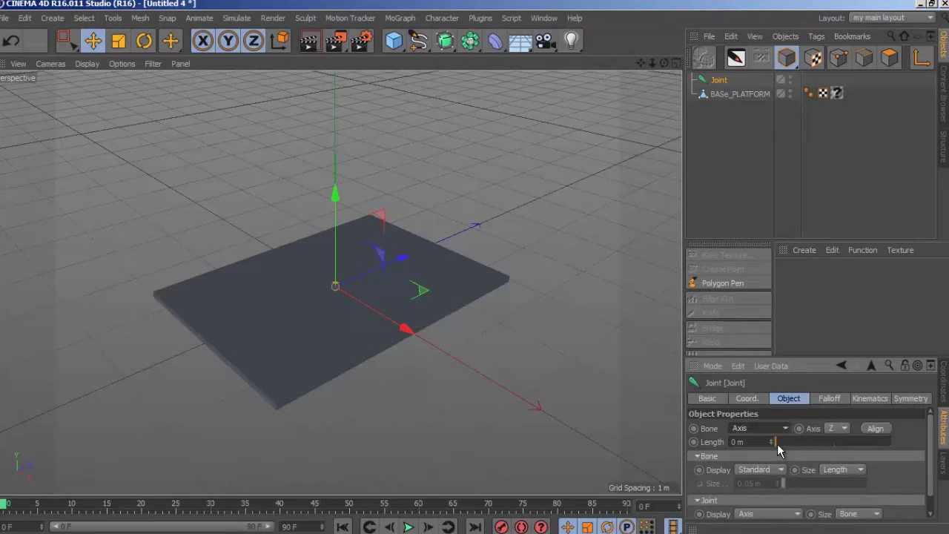
drag(778, 447, 836, 448)
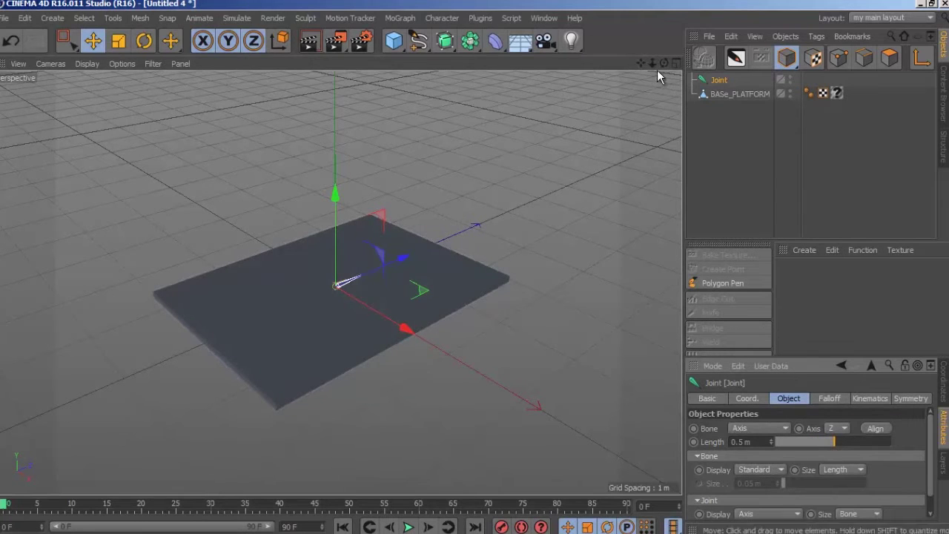
- Bind BASe_PLATFORM and add the joint to the joints of its weight tag
scroll(473, 265, up, 5)
scroll(469, 284, down, 8)
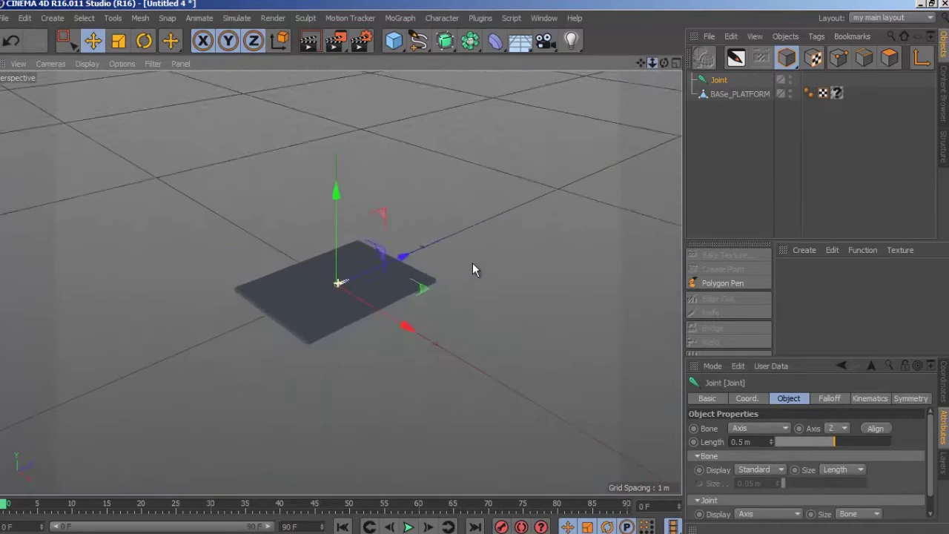
scroll(473, 264, up, 3)
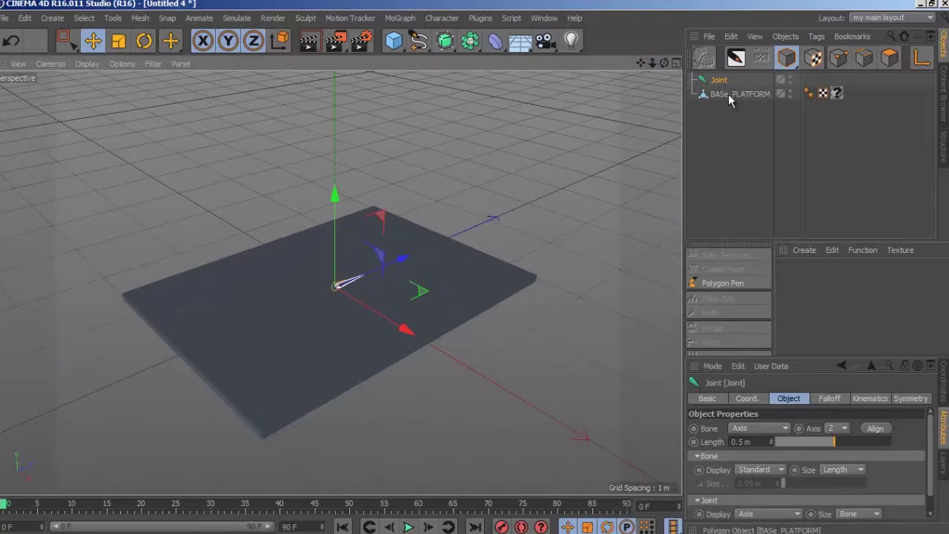
click(734, 95)
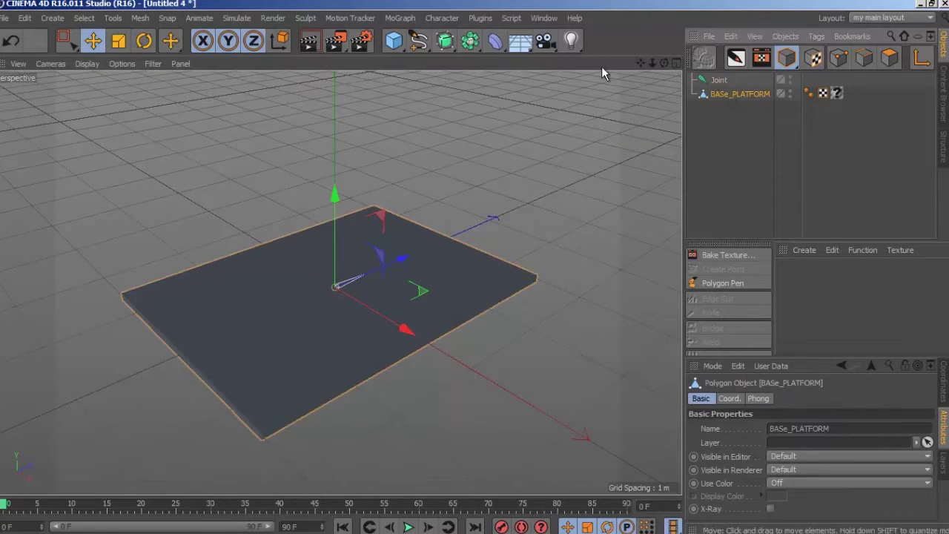
click(446, 20)
mouse_move(455, 52)
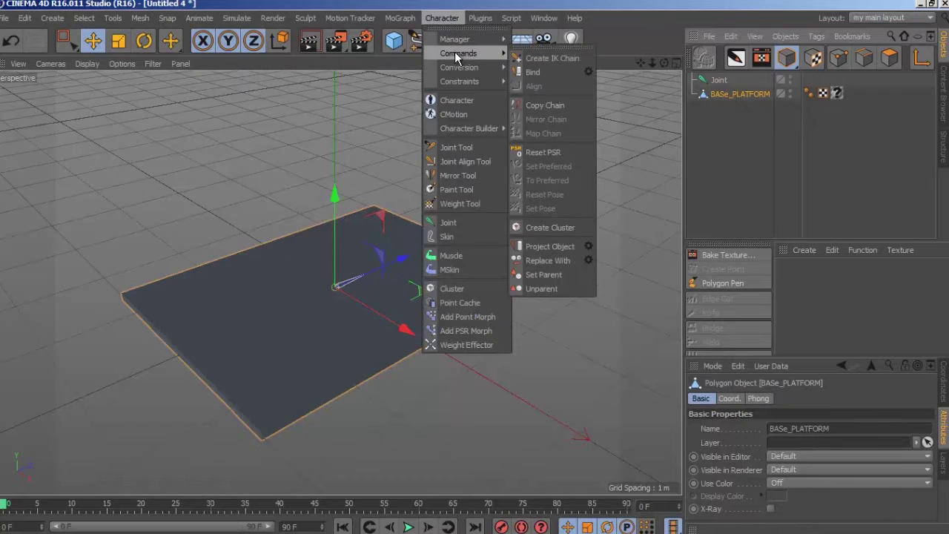
click(547, 74)
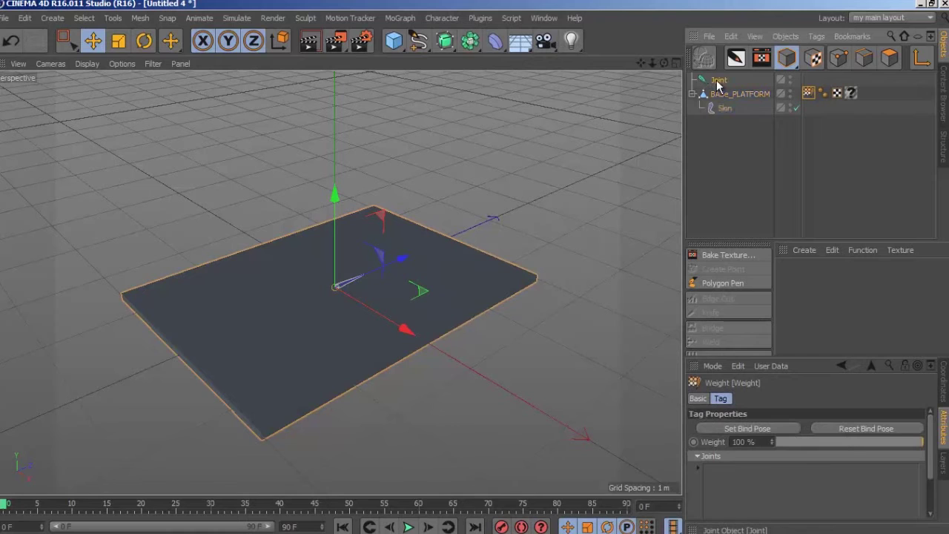
drag(719, 85, 746, 495)
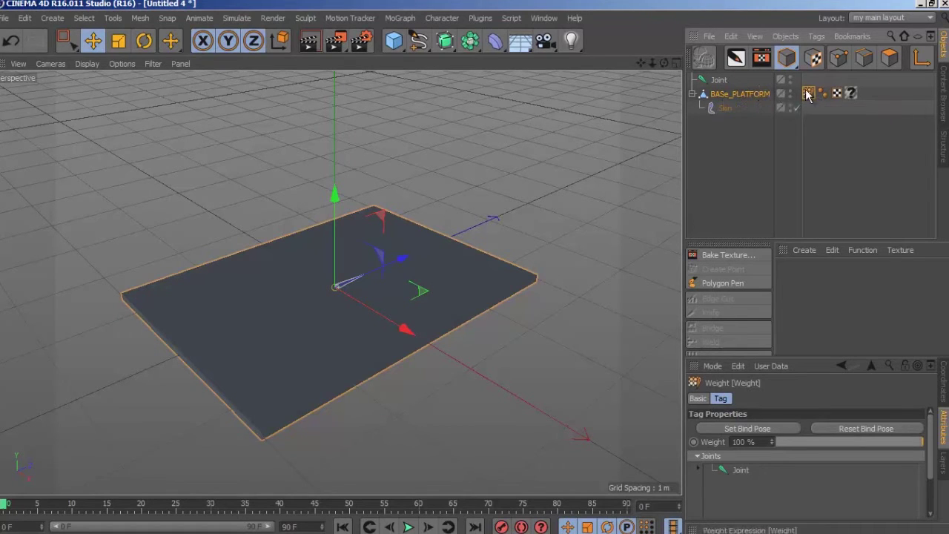
- Delete the skin object and the weight tag from BASe_PLATFORM
click(727, 107)
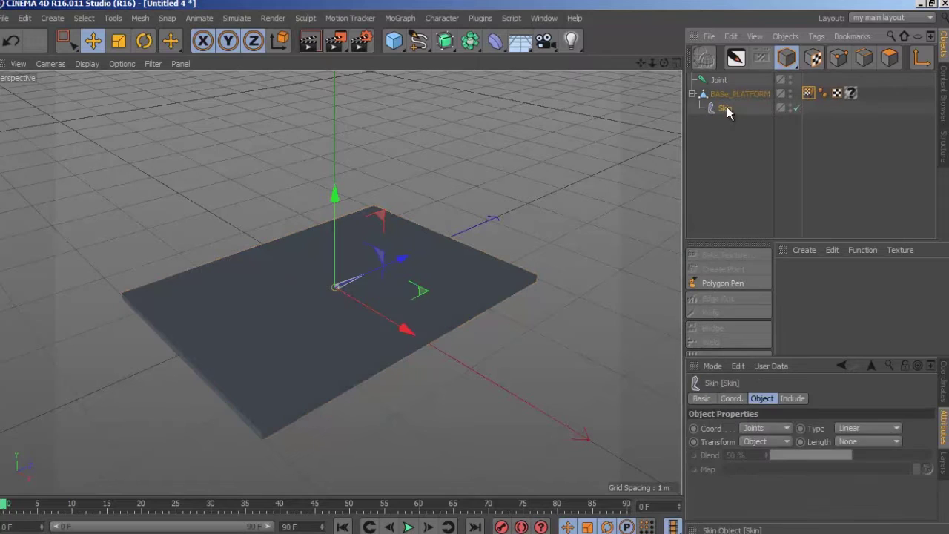
key(Delete)
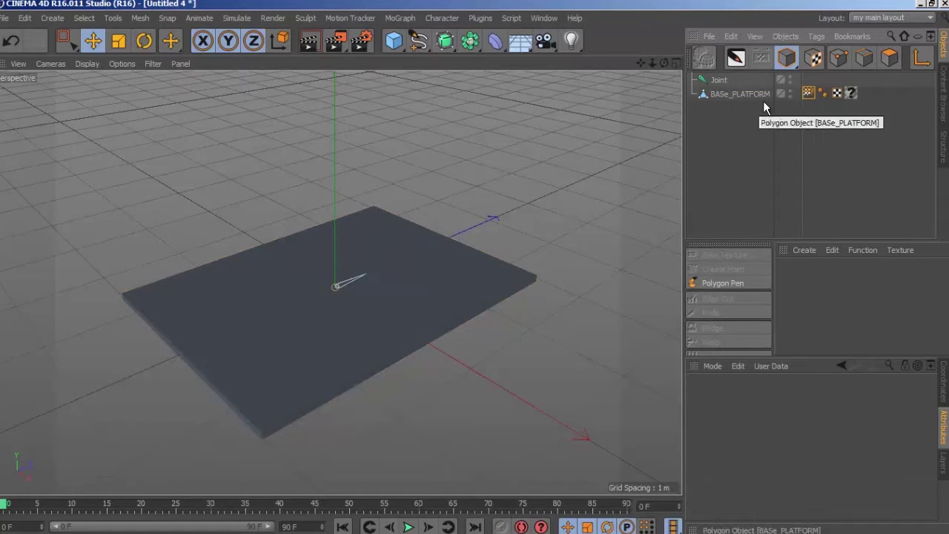
click(809, 93)
key(Delete)
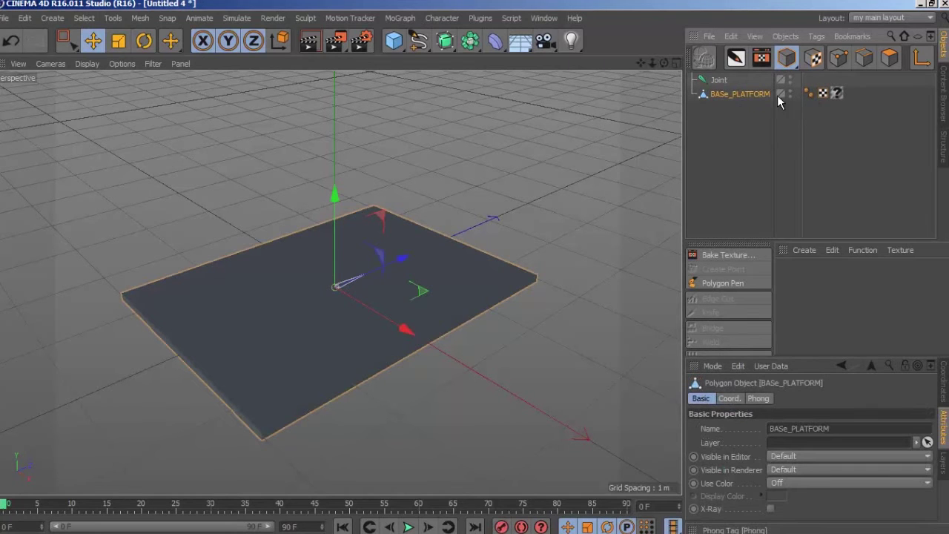
- Bind BASe_PLATFORM again and add the joint to the joint list of its new weight tag
click(443, 19)
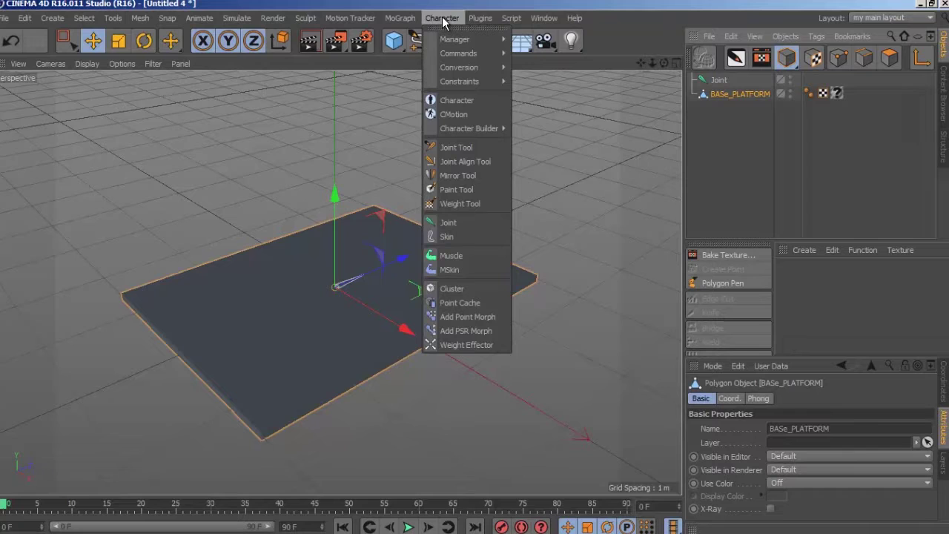
mouse_move(450, 56)
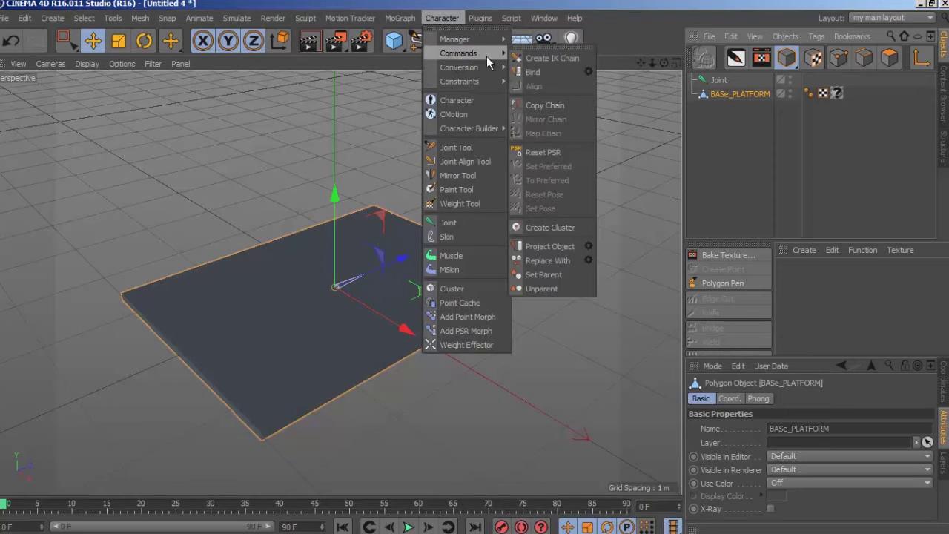
click(534, 72)
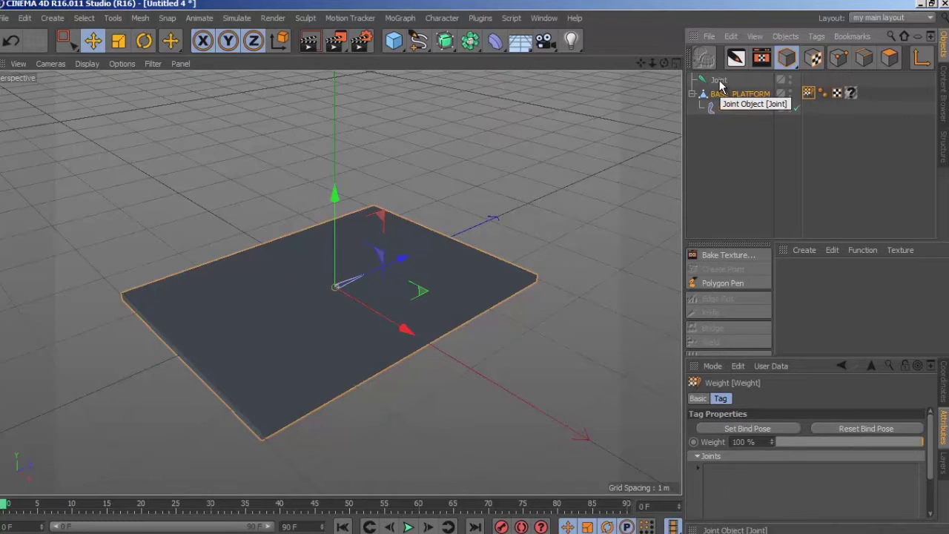
drag(718, 80, 764, 480)
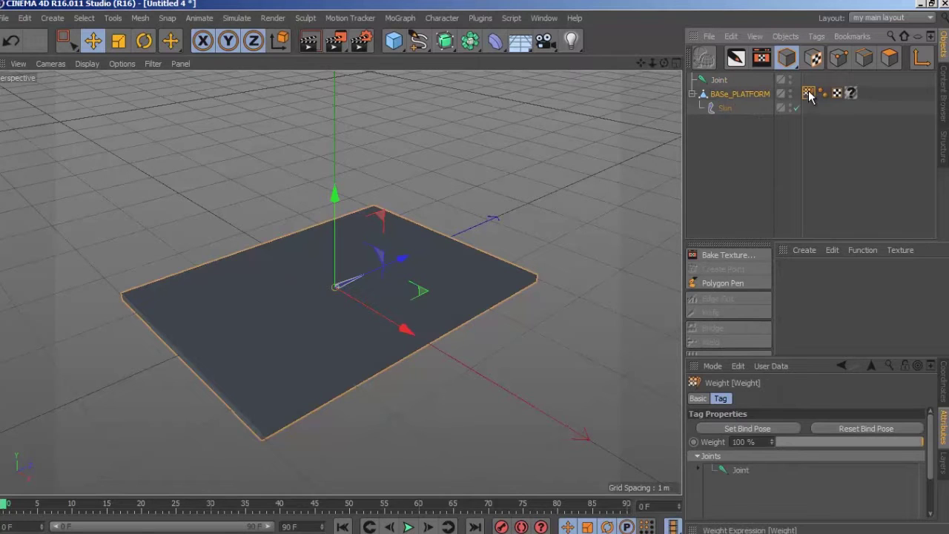
click(726, 109)
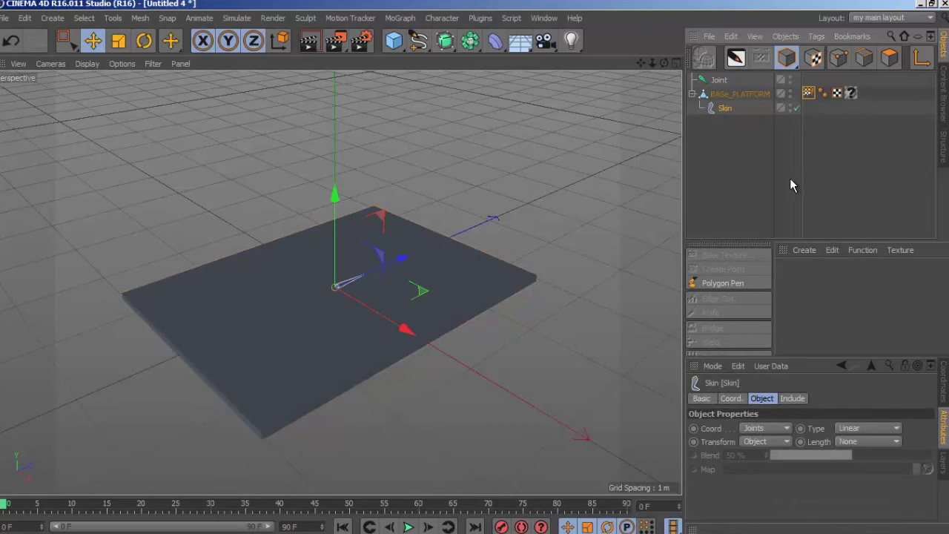
click(810, 95)
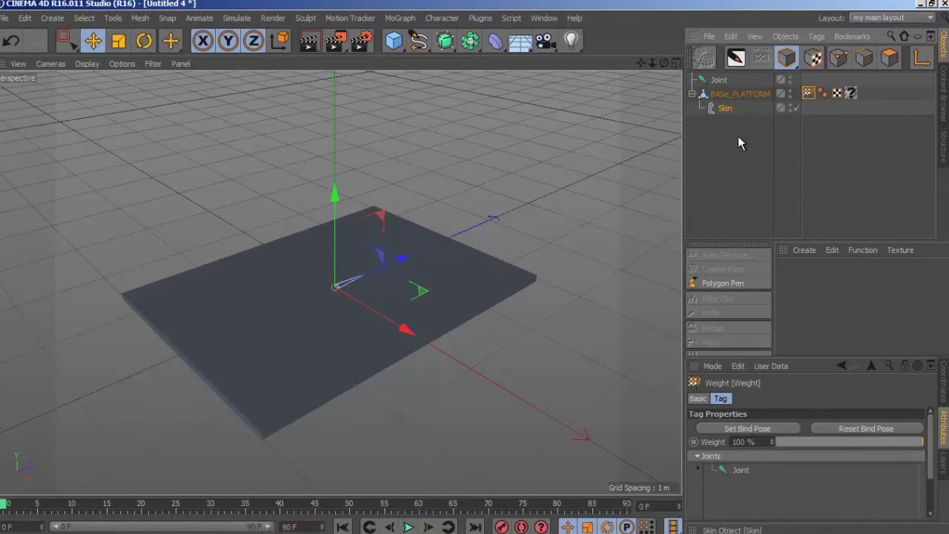
- Make BASe_PLATFORM a child of the joint and select the joint
click(734, 164)
click(693, 95)
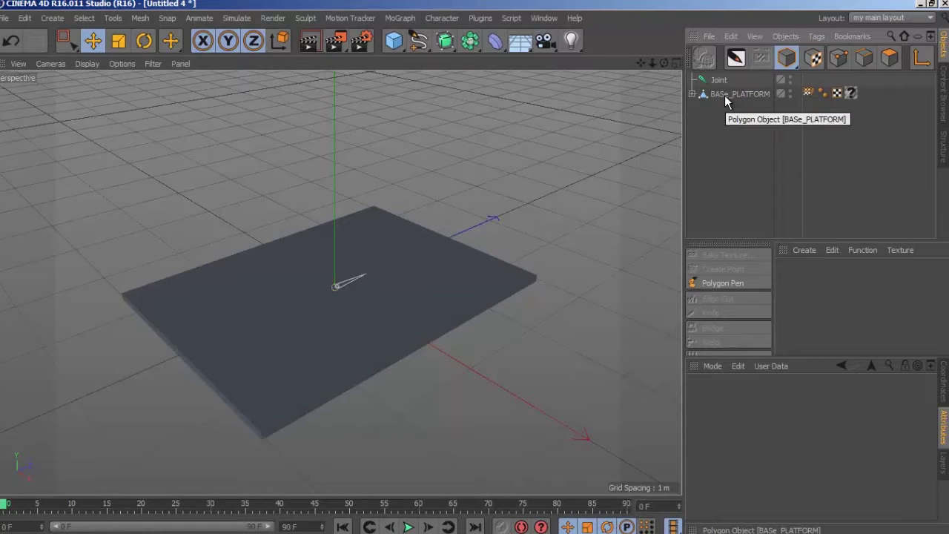
click(726, 95)
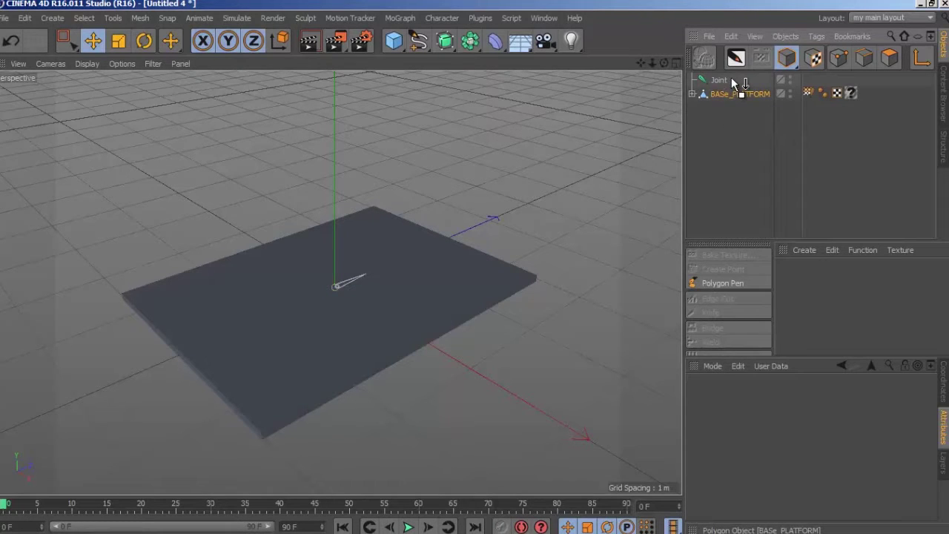
drag(735, 83, 720, 87)
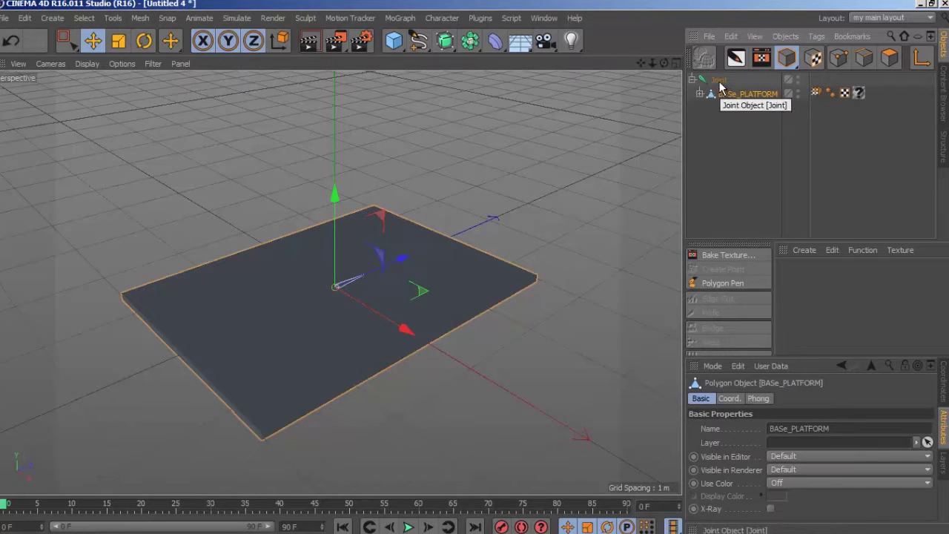
click(718, 80)
drag(393, 254, 403, 261)
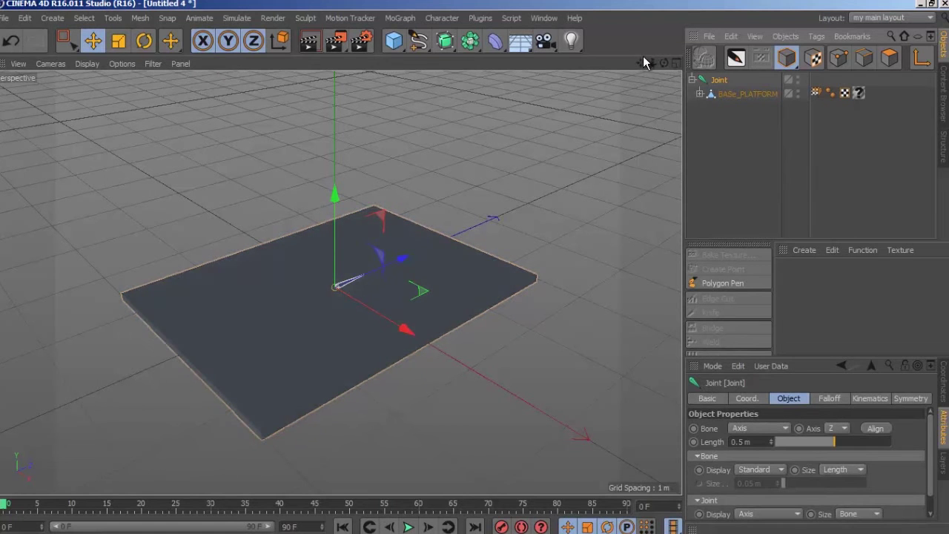
drag(643, 59, 473, 268)
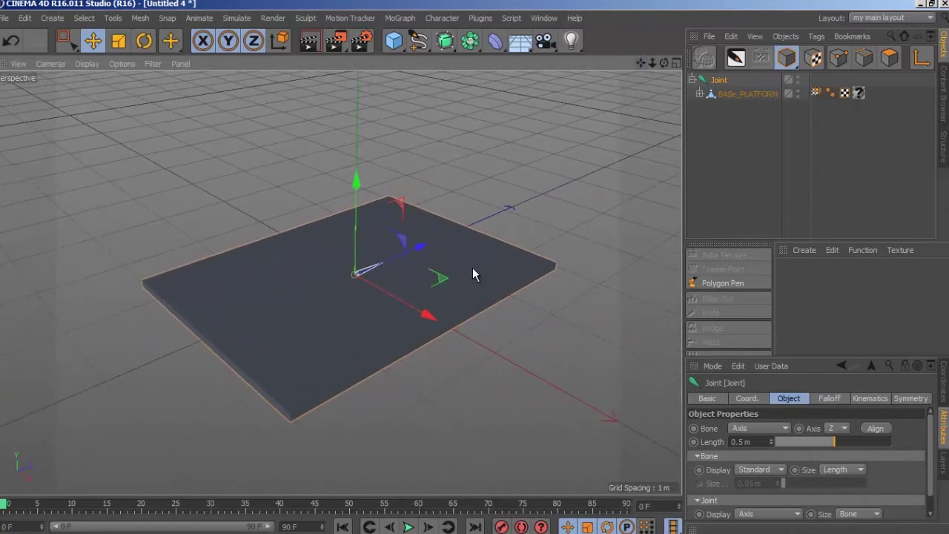
drag(666, 65, 475, 271)
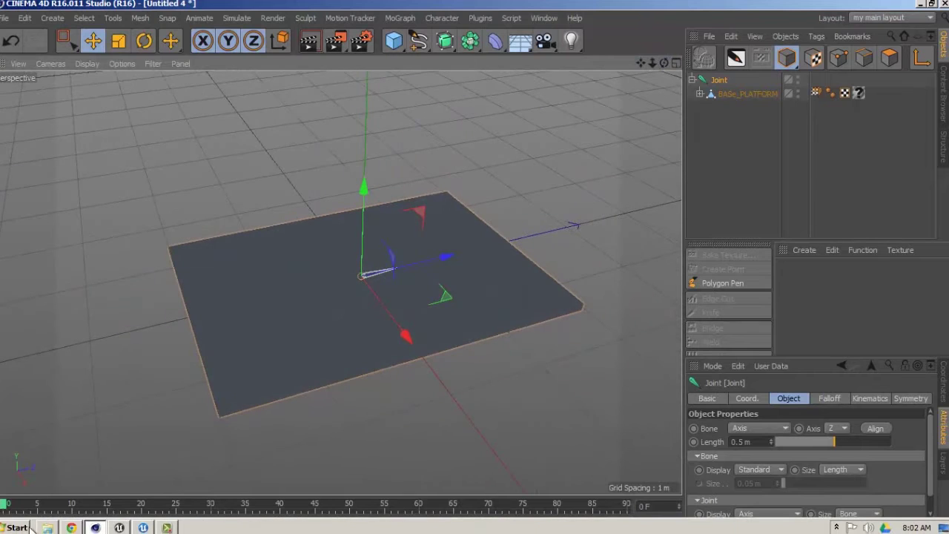
- Switch to Chrome to consult the YouTube tutorial on exporting object animations to Unreal Engine 4, and open its author's channel
mouse_move(60, 528)
click(71, 528)
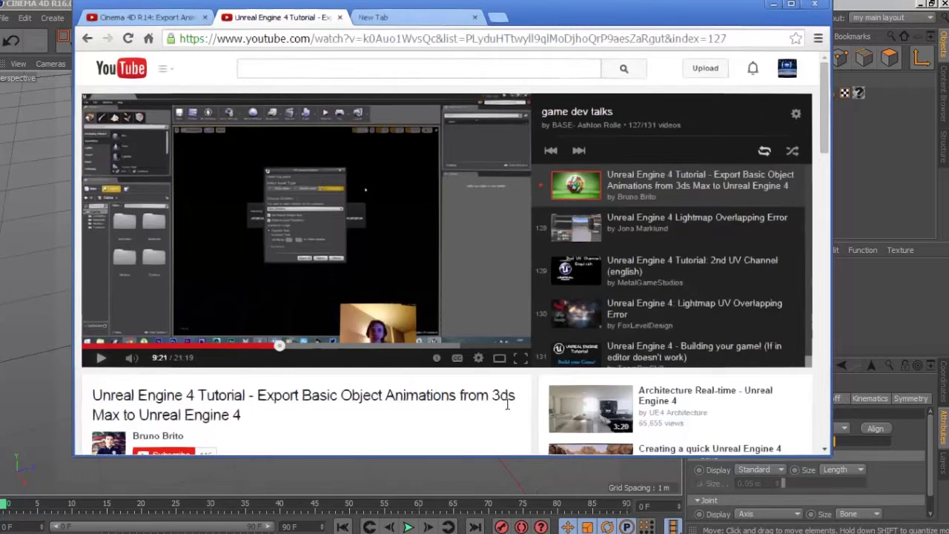
click(97, 447)
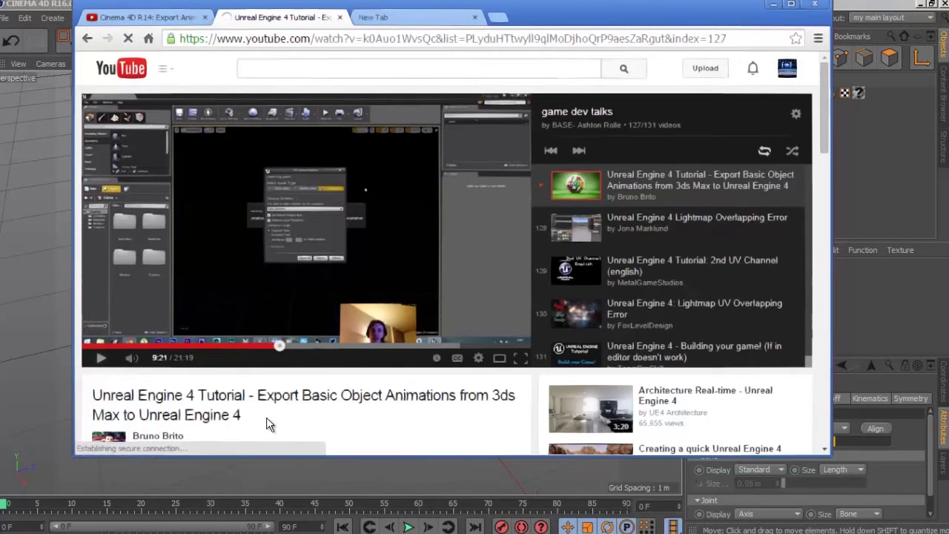
click(772, 6)
- Keyframe the joint at its original position at frames 0 and 90, and moved far along negative Z at frame 50
alt+middle_drag(473, 267, 480, 240)
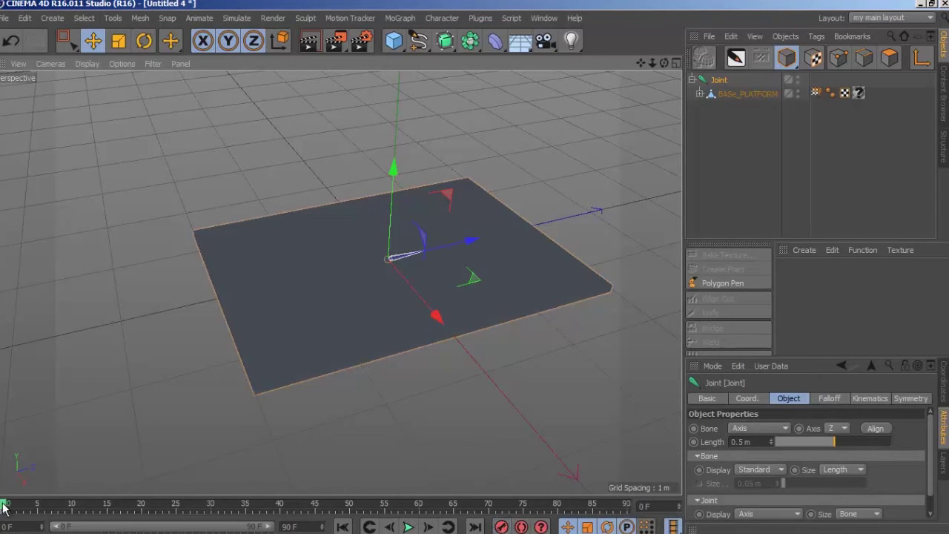
drag(9, 508, 647, 497)
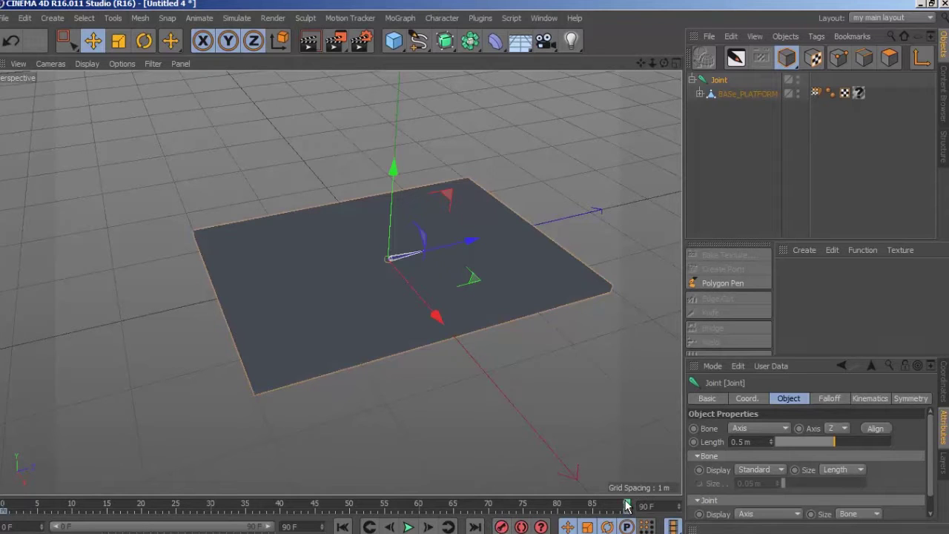
drag(626, 507, 352, 511)
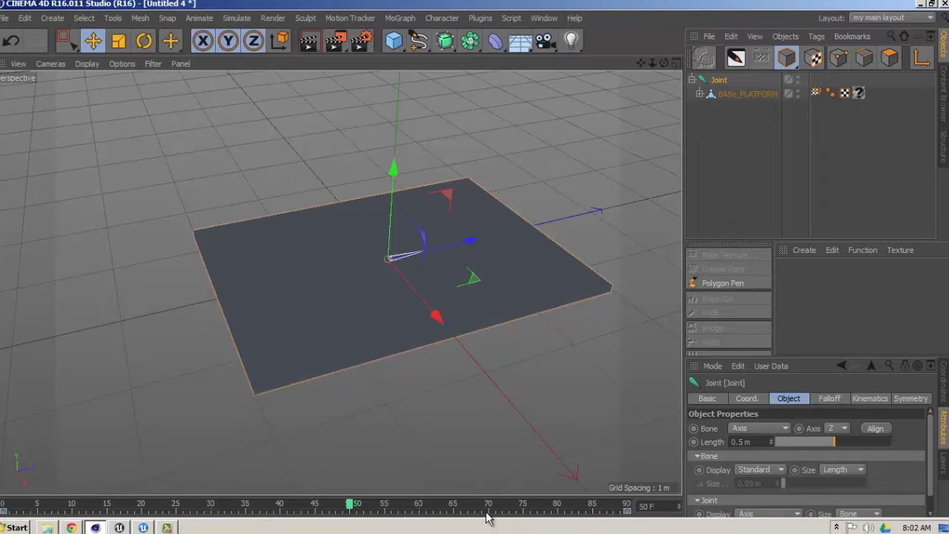
drag(470, 240, 471, 267)
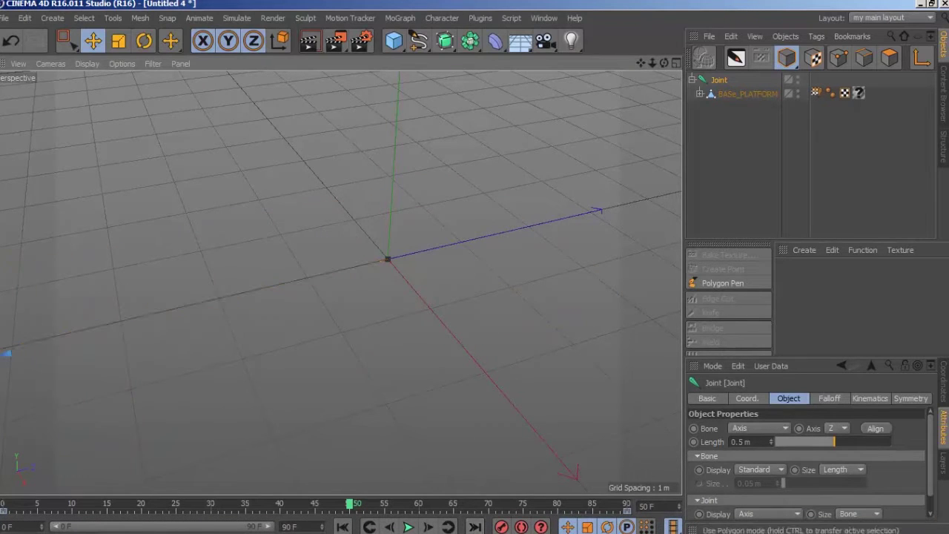
drag(653, 63, 475, 271)
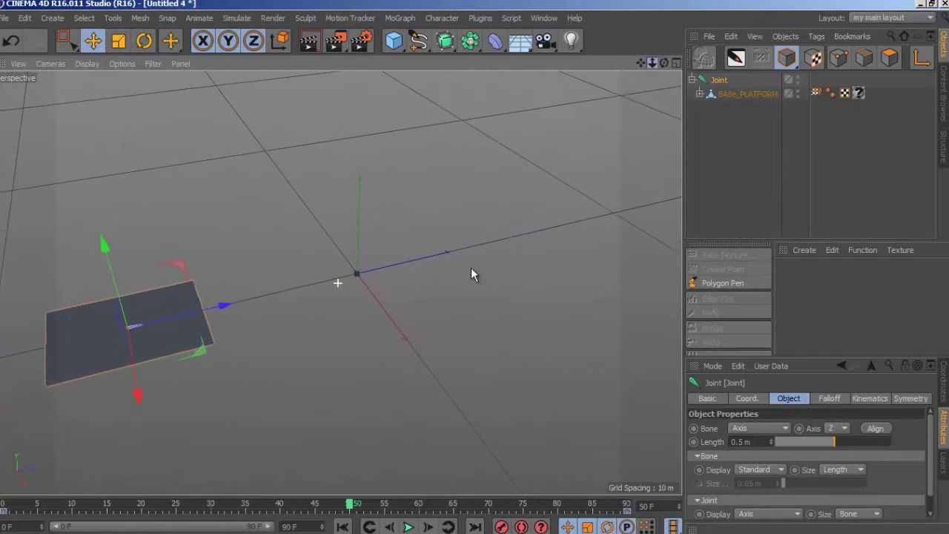
drag(226, 304, 145, 368)
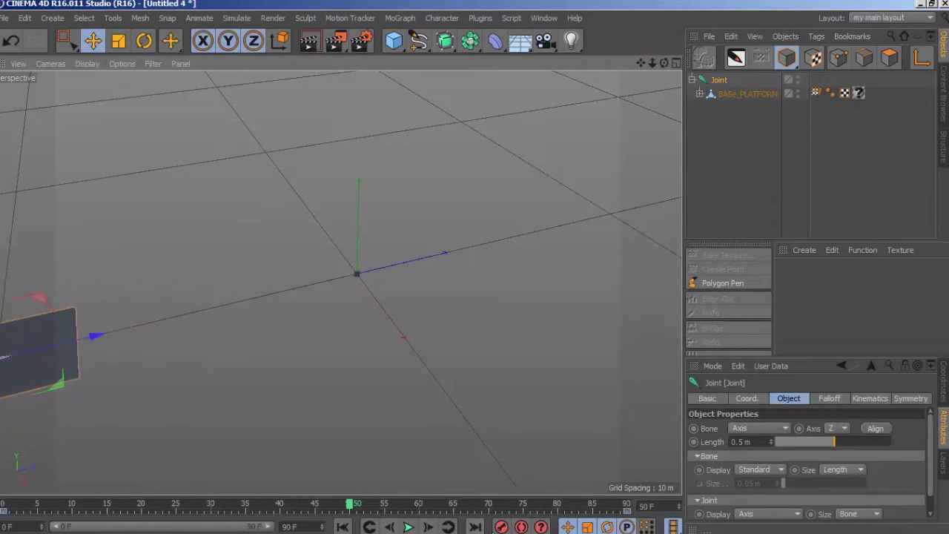
click(501, 528)
drag(350, 505, 2, 505)
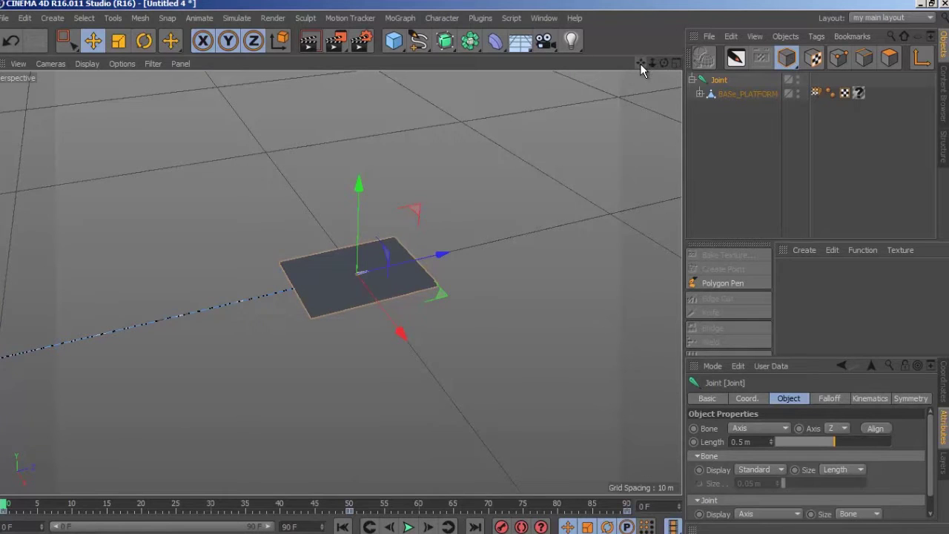
drag(640, 63, 489, 267)
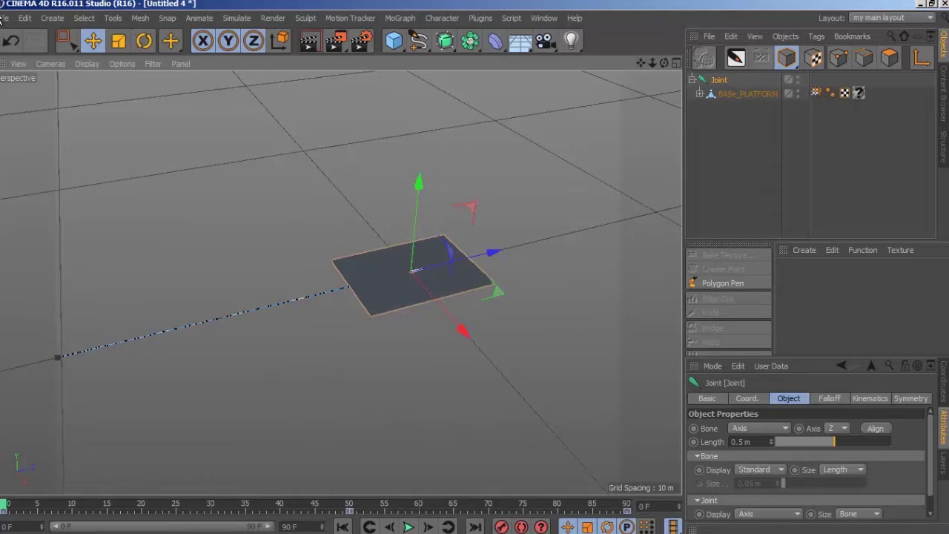
- Export the scene as FBX over PLATFORM.fbx in TUTORIAL_LEVEL, with animation Tracks enabled
click(5, 17)
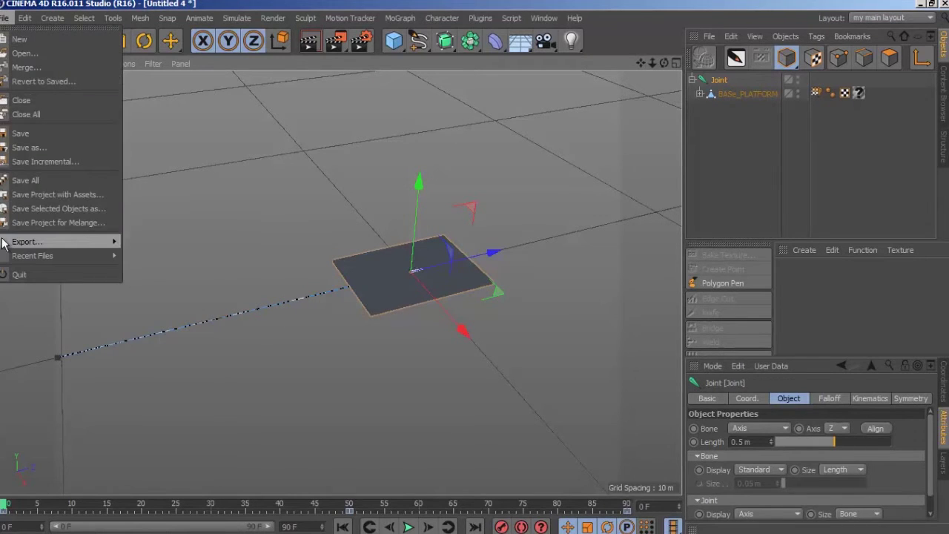
mouse_move(59, 242)
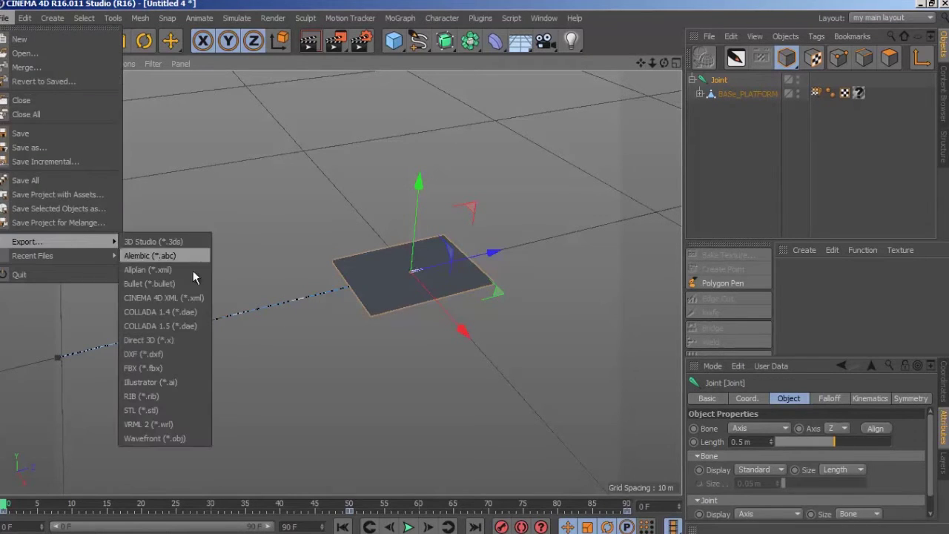
click(141, 371)
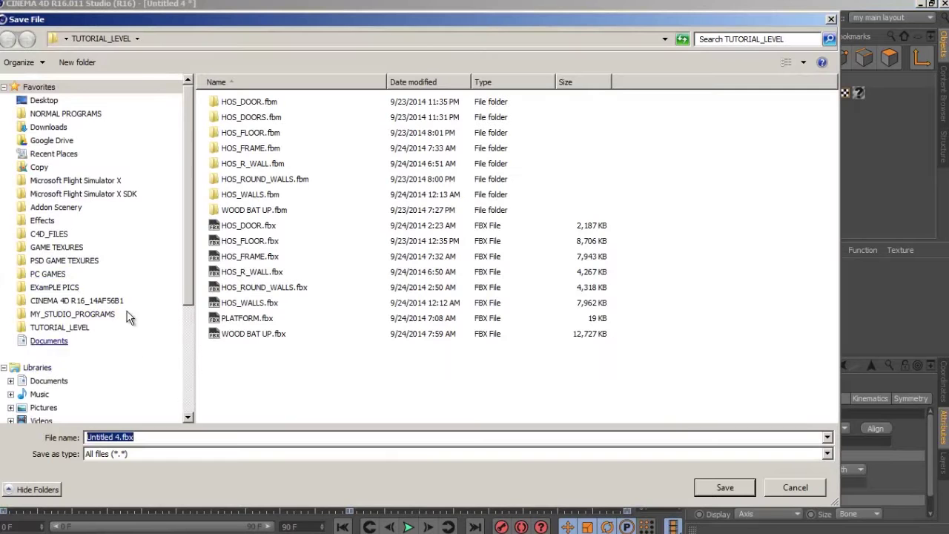
click(245, 320)
click(725, 487)
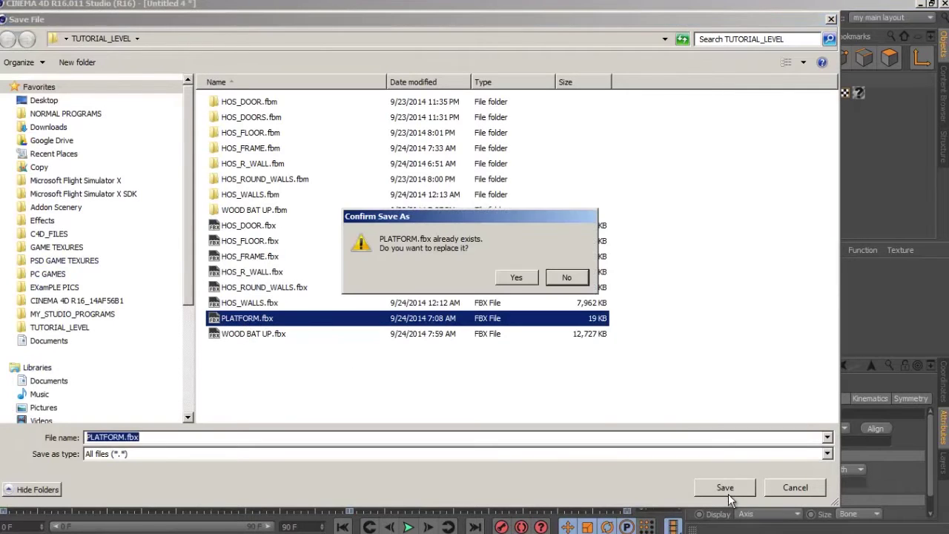
click(515, 279)
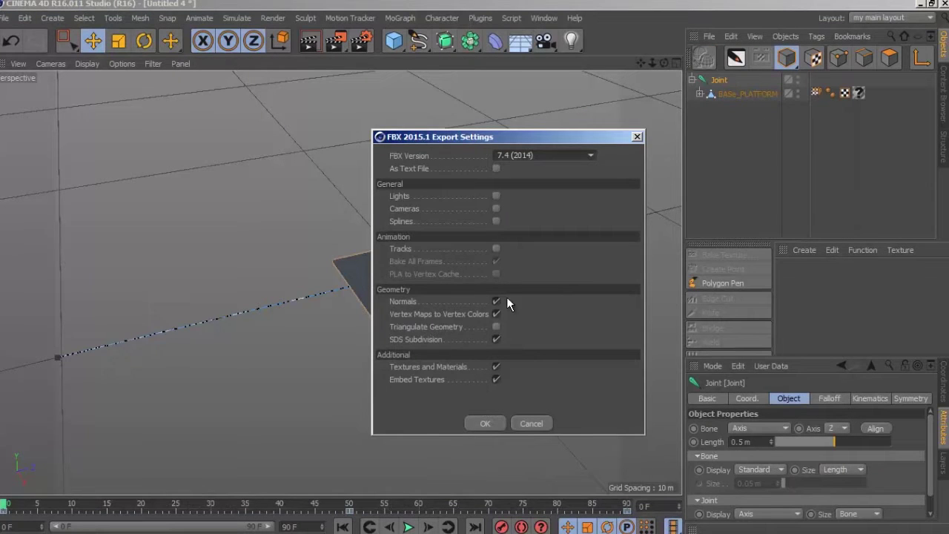
click(495, 250)
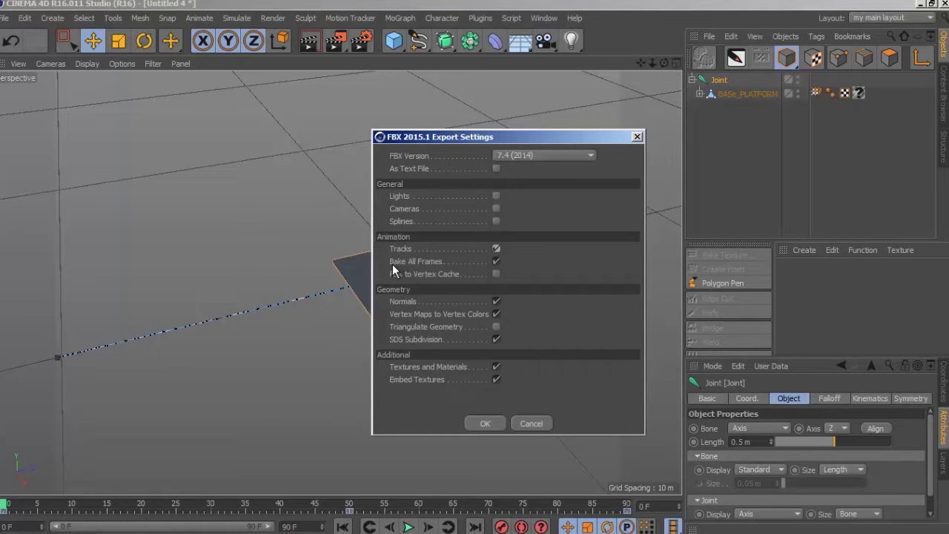
click(482, 424)
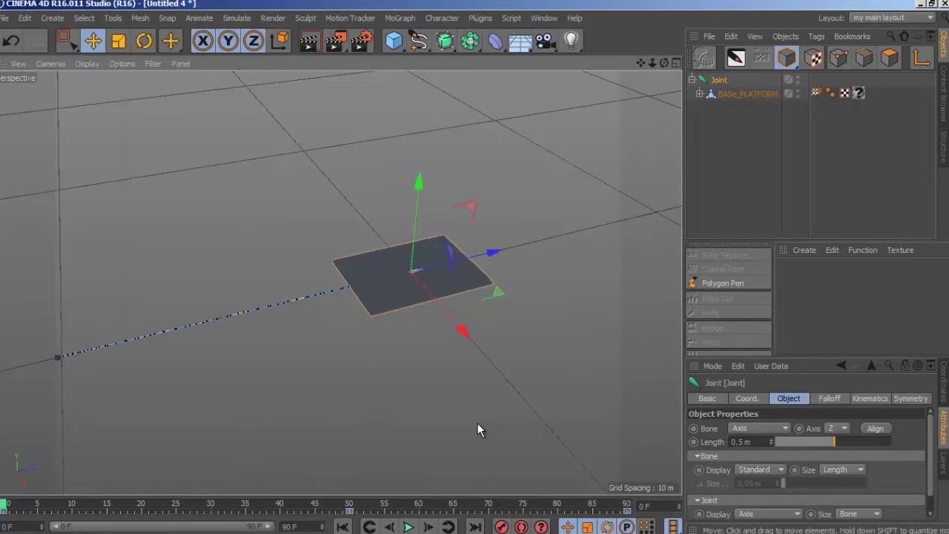
- Switch to Unreal Editor and import WOOD BAT UP.fbx from TUTORIAL_LEVEL into the TUL_TEST folder as a static mesh
click(923, 5)
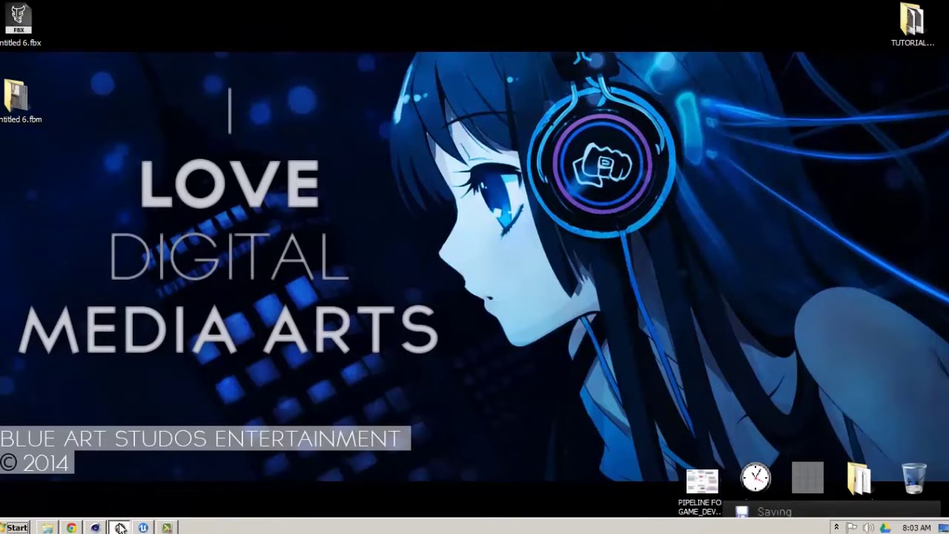
click(117, 527)
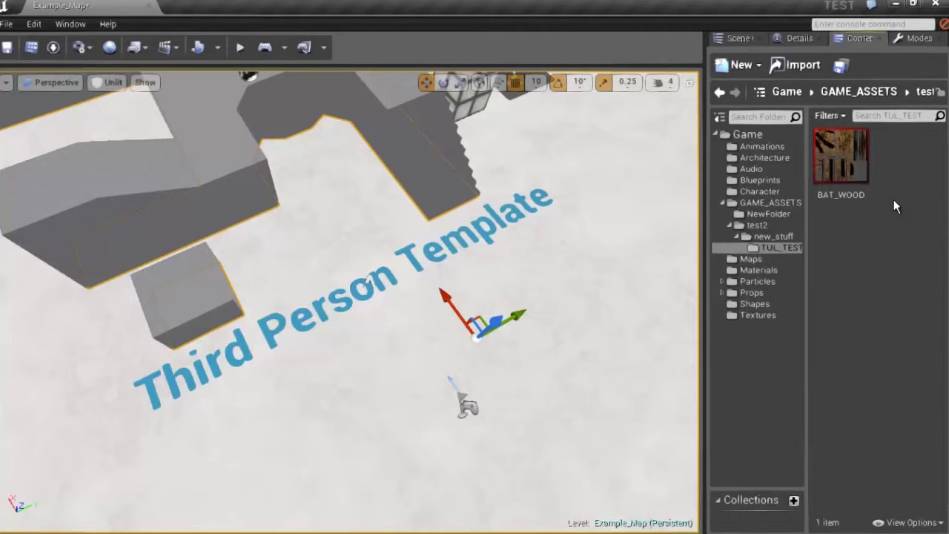
mouse_move(843, 145)
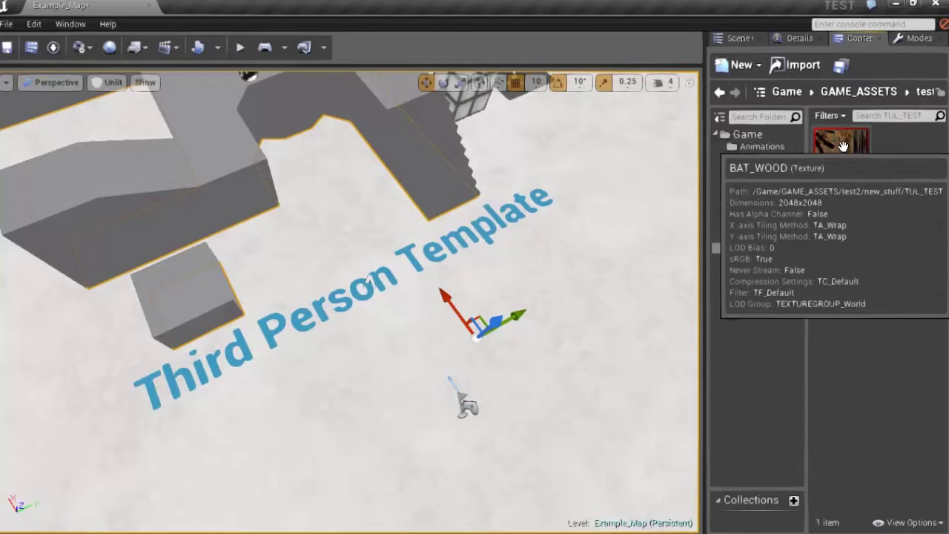
click(800, 71)
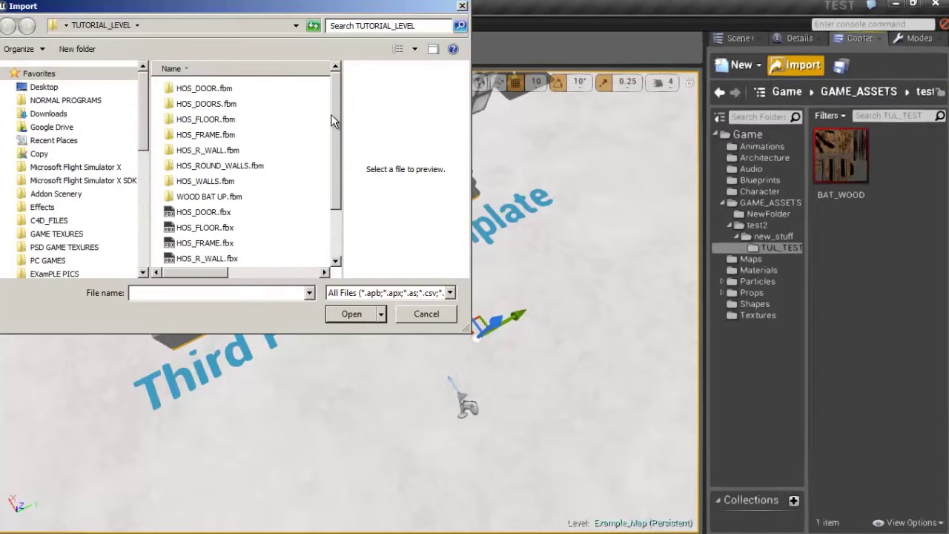
scroll(333, 112, down, 2)
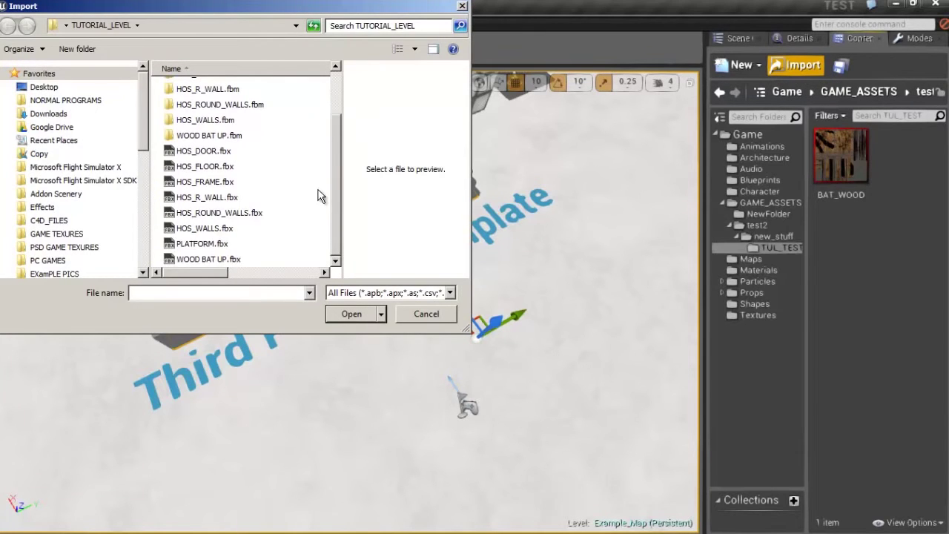
click(189, 260)
click(343, 315)
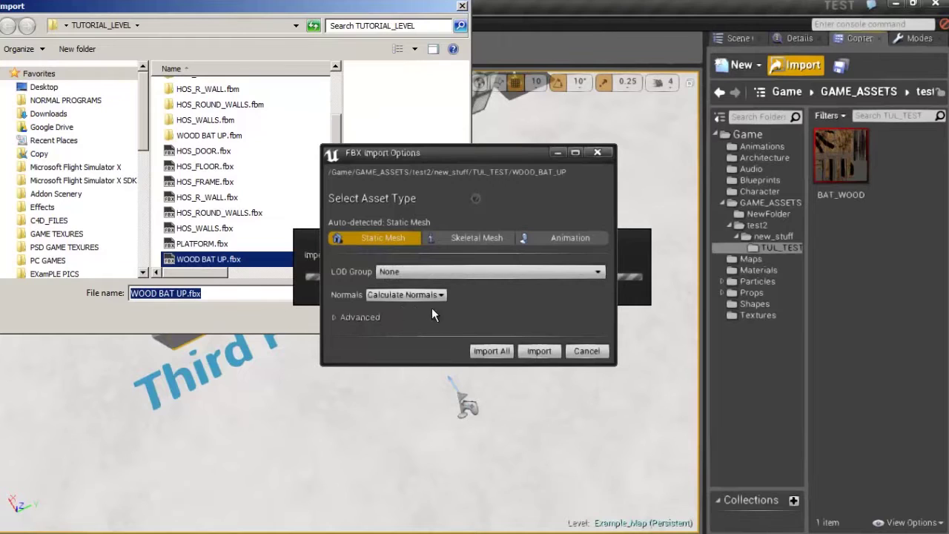
click(357, 318)
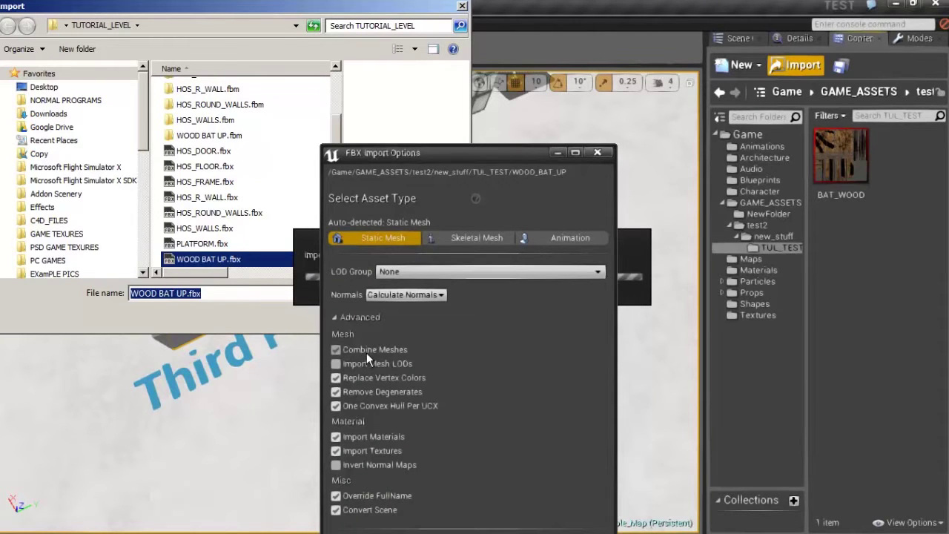
click(341, 317)
click(539, 351)
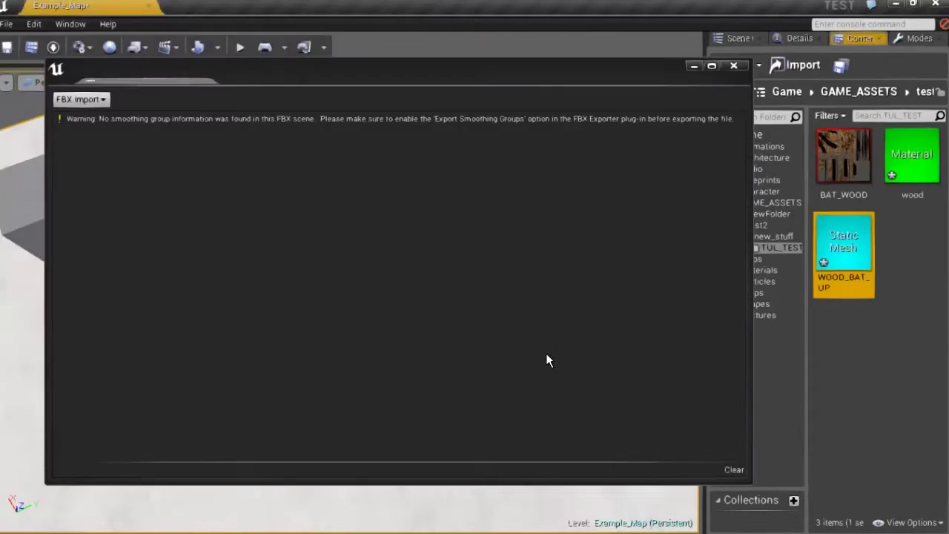
click(742, 66)
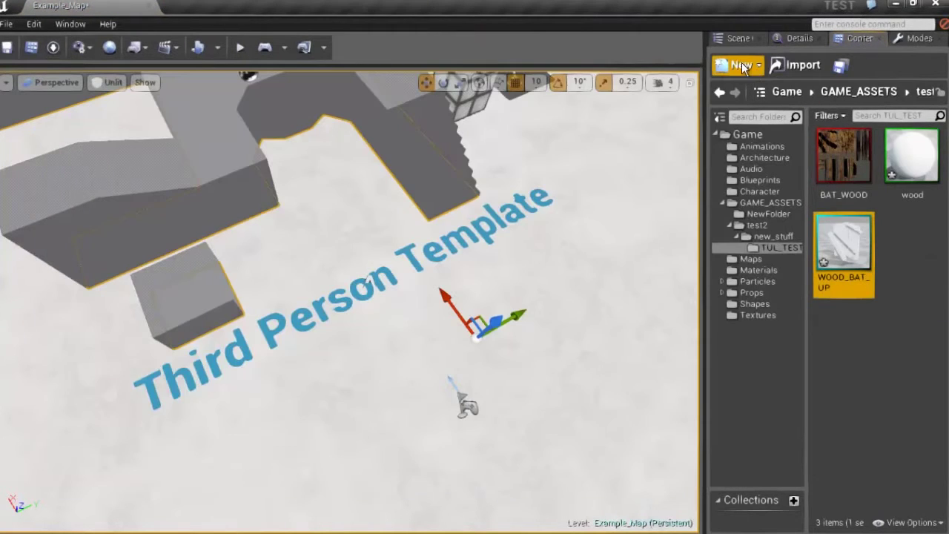
- Open the wood material and delete the vector parameter node feeding its Base Color
double_click(914, 153)
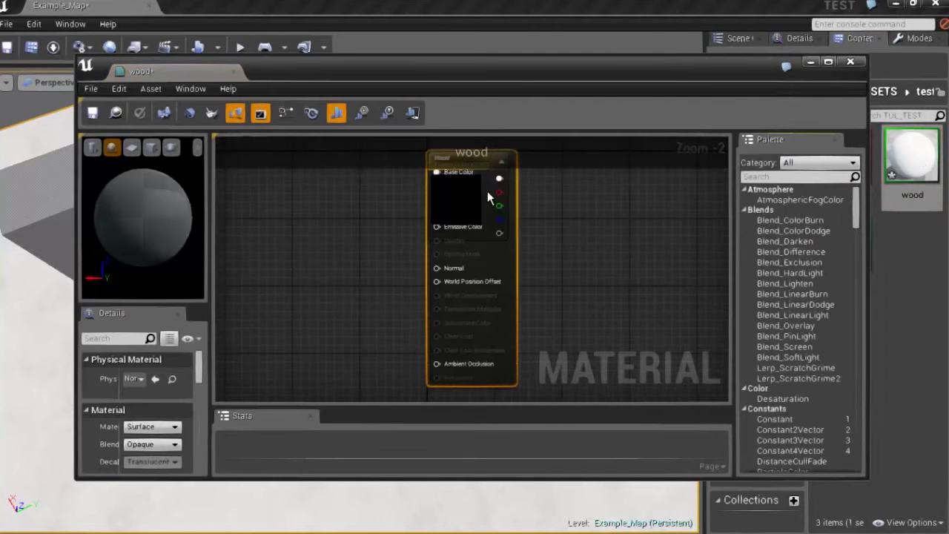
click(472, 195)
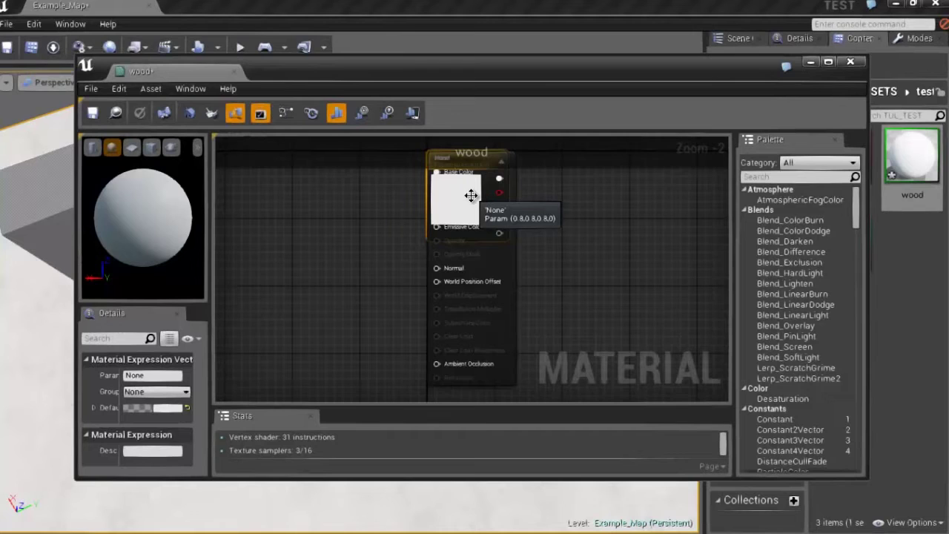
key(Delete)
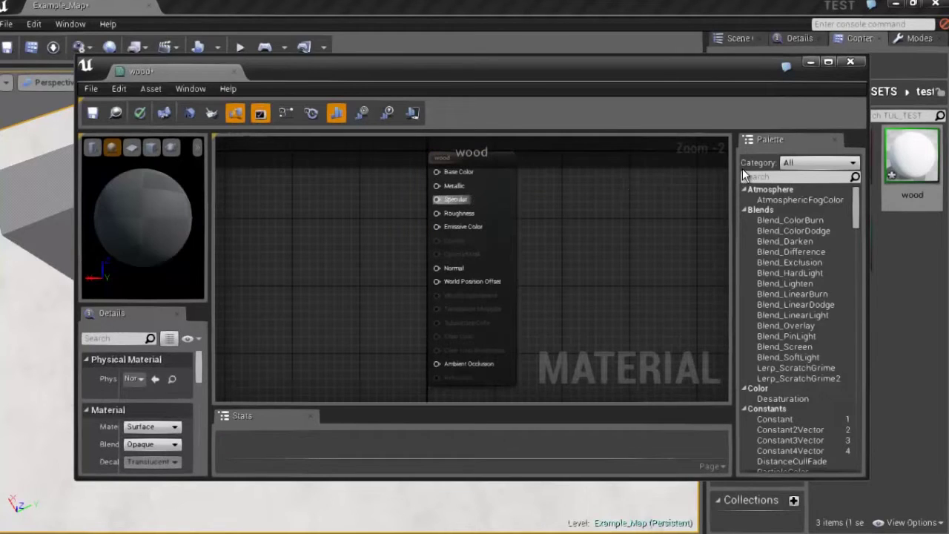
- Add the BAT_WOOD texture to the wood material, connect it to Base Color, apply the change and close the material editor
drag(705, 66, 633, 70)
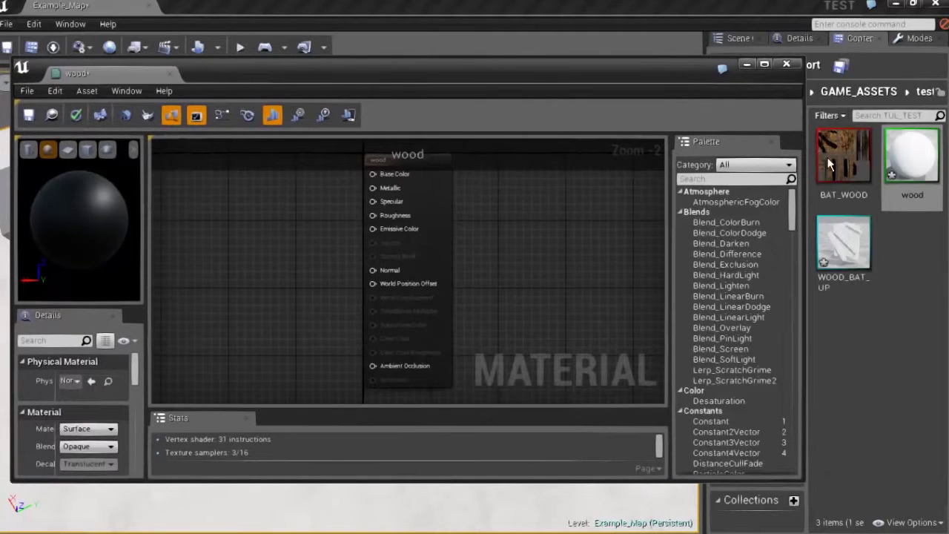
drag(827, 157, 262, 169)
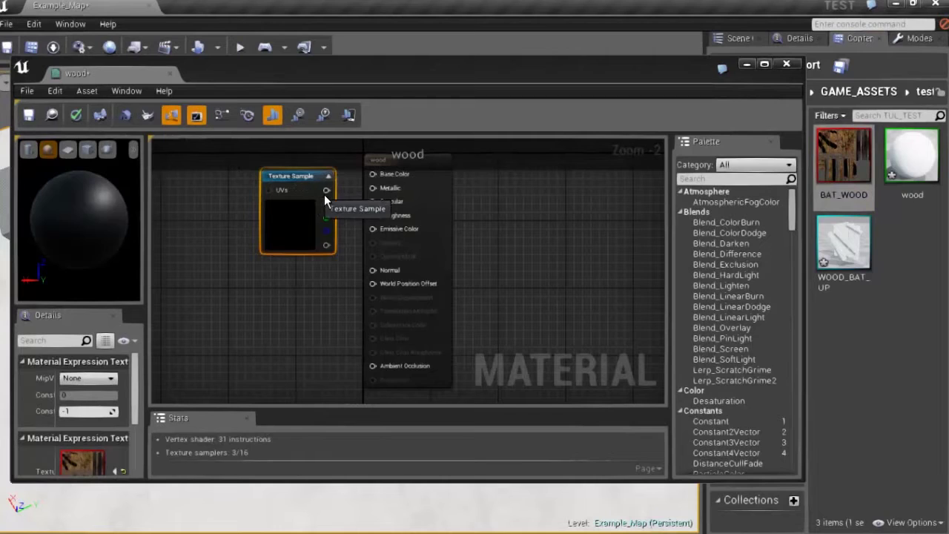
drag(326, 190, 373, 177)
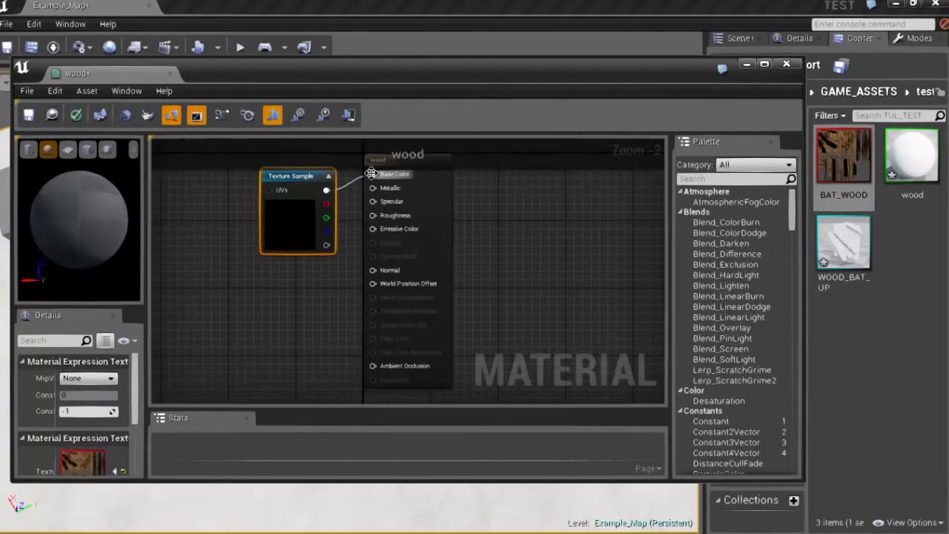
click(78, 120)
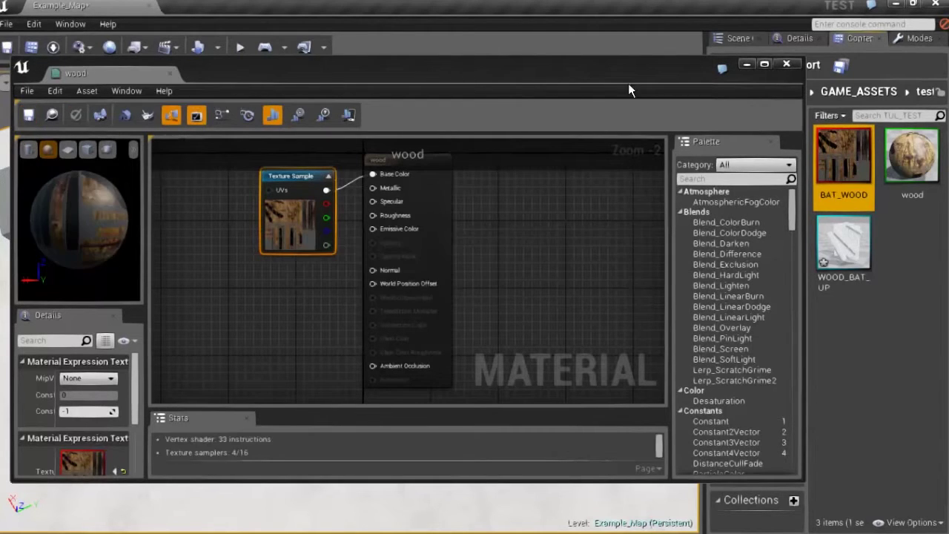
click(784, 65)
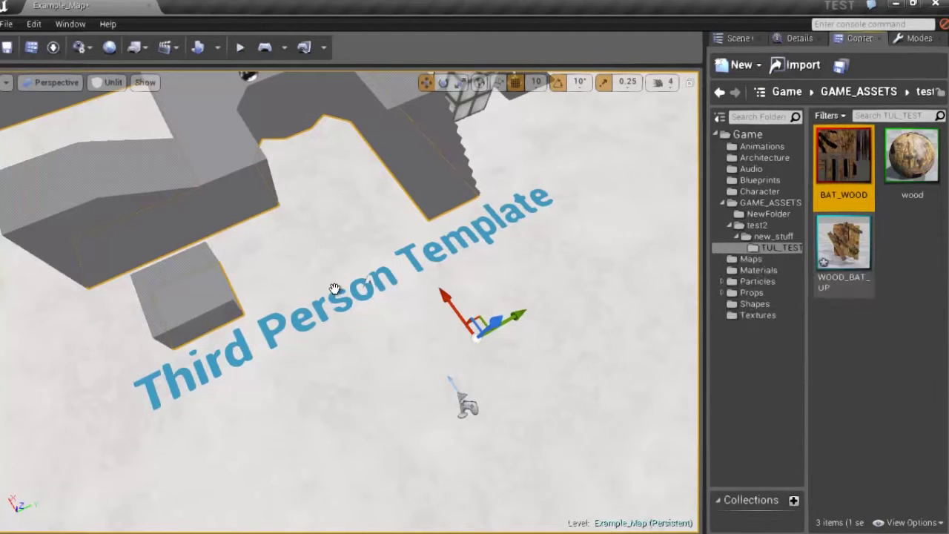
right_drag(261, 262, 199, 250)
drag(198, 250, 98, 103)
right_drag(98, 102, 485, 344)
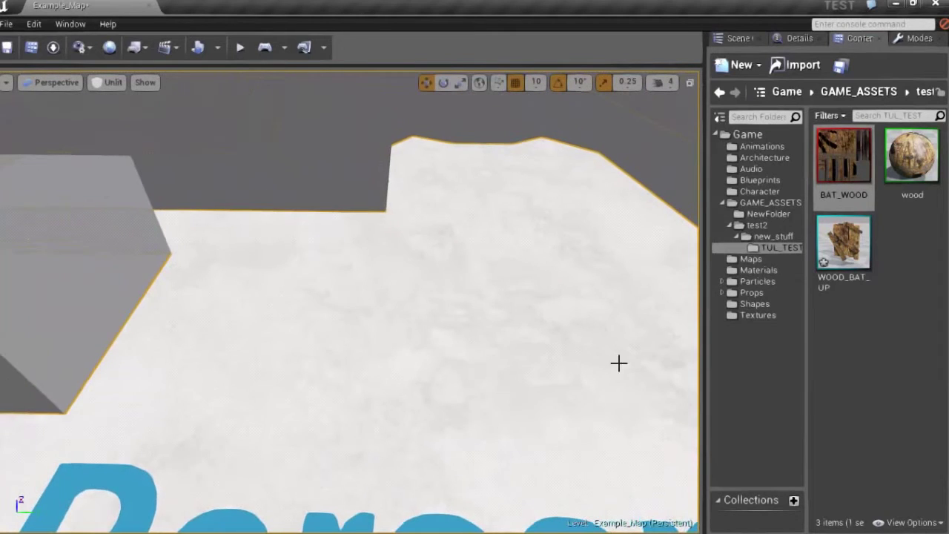
- Open WOOD_BAT_UP, display its bounds and collision, and generate auto convex collision with 4 max hulls and 12 max hull verts
double_click(831, 253)
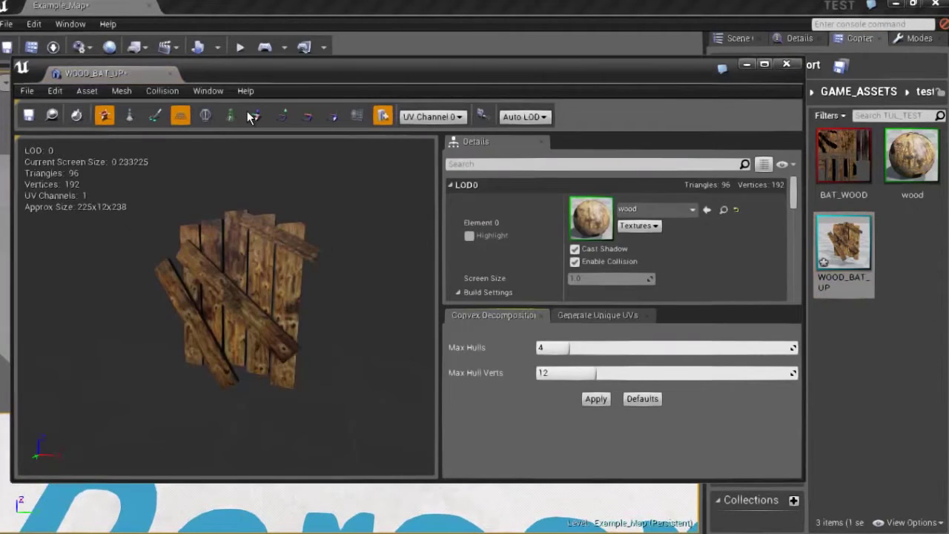
click(230, 116)
click(206, 116)
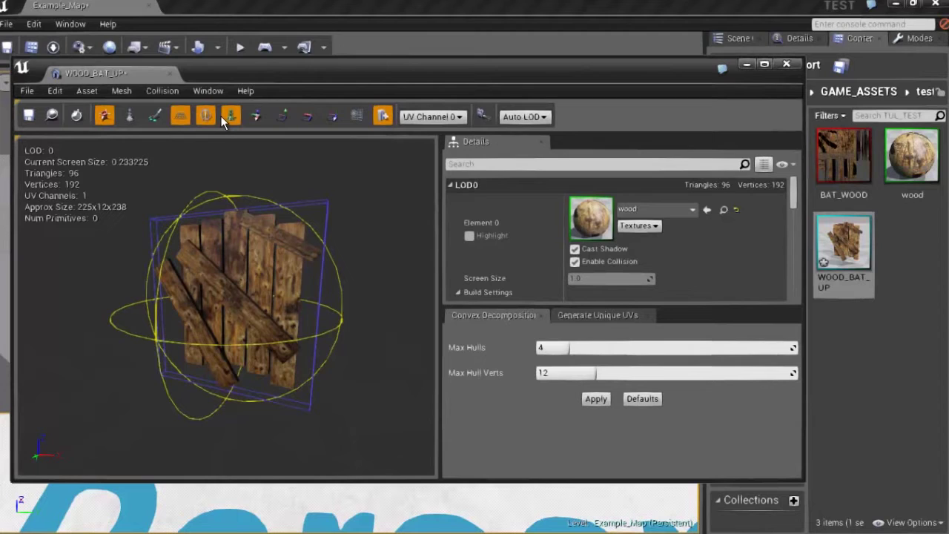
click(159, 91)
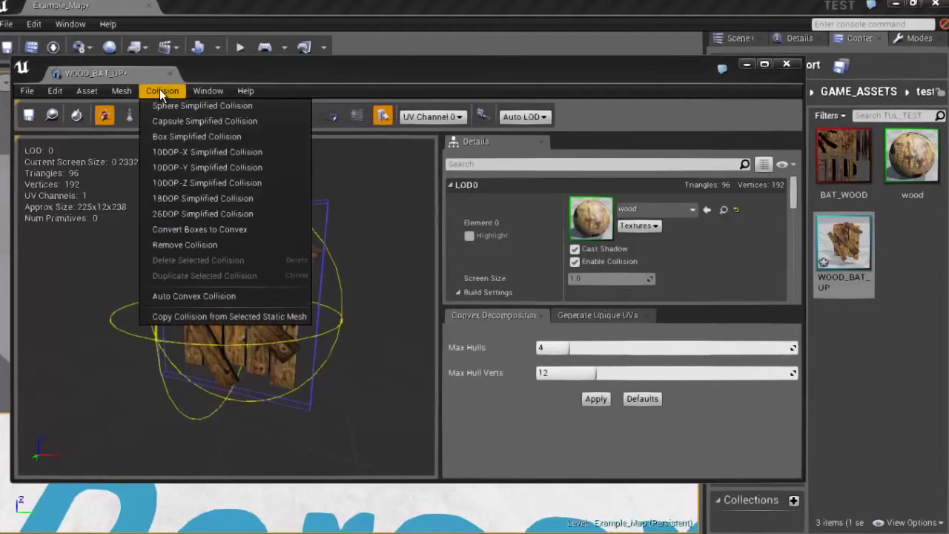
click(200, 295)
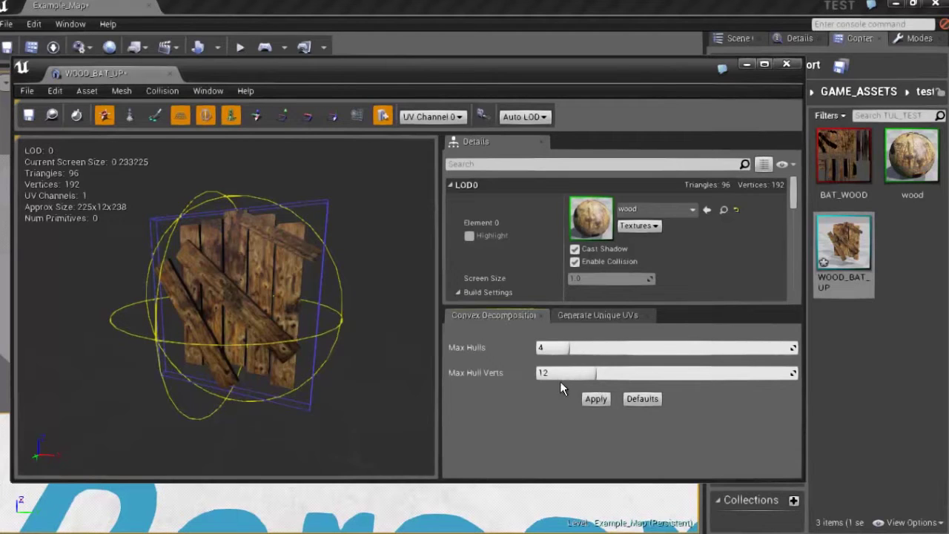
click(590, 405)
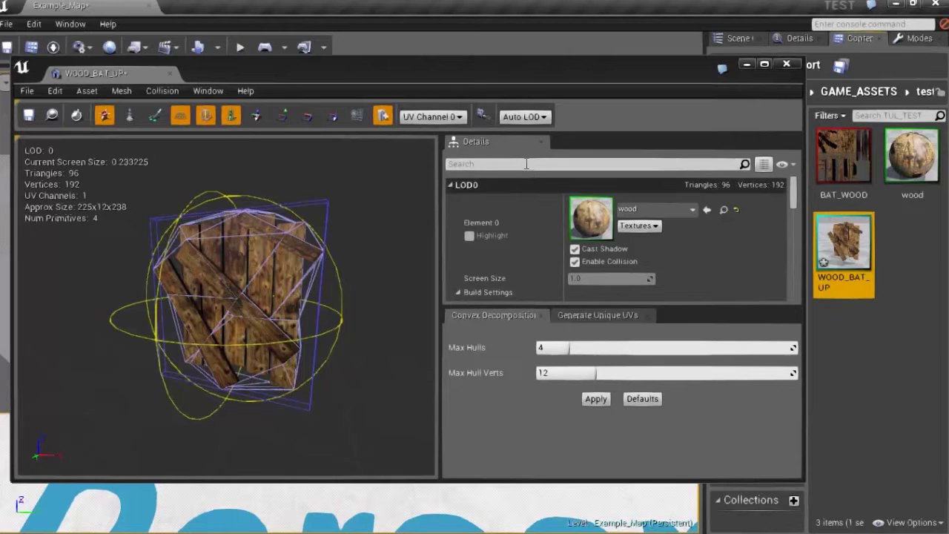
- Generate unique UVs for WOOD_BAT_UP using the Layout using 0 channel mode, saving the result to UV Channel 1
click(202, 89)
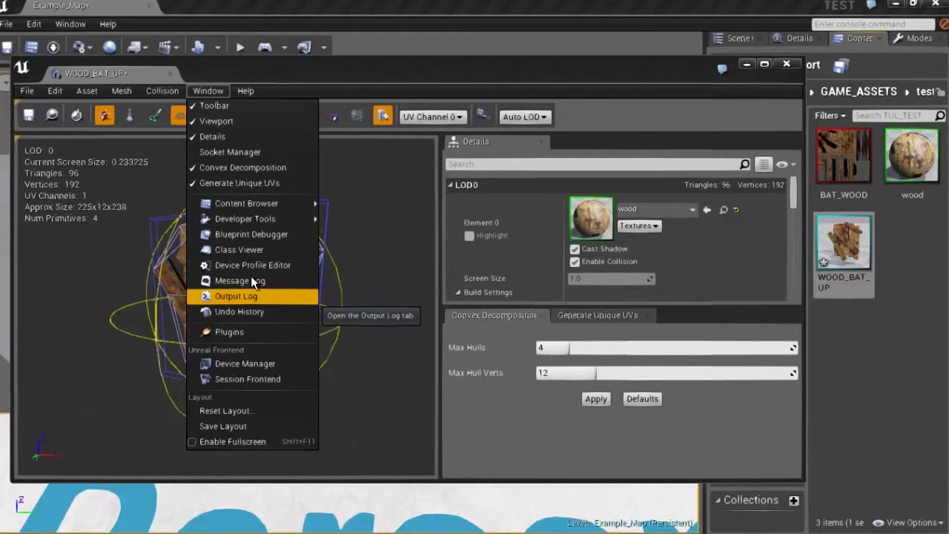
click(241, 184)
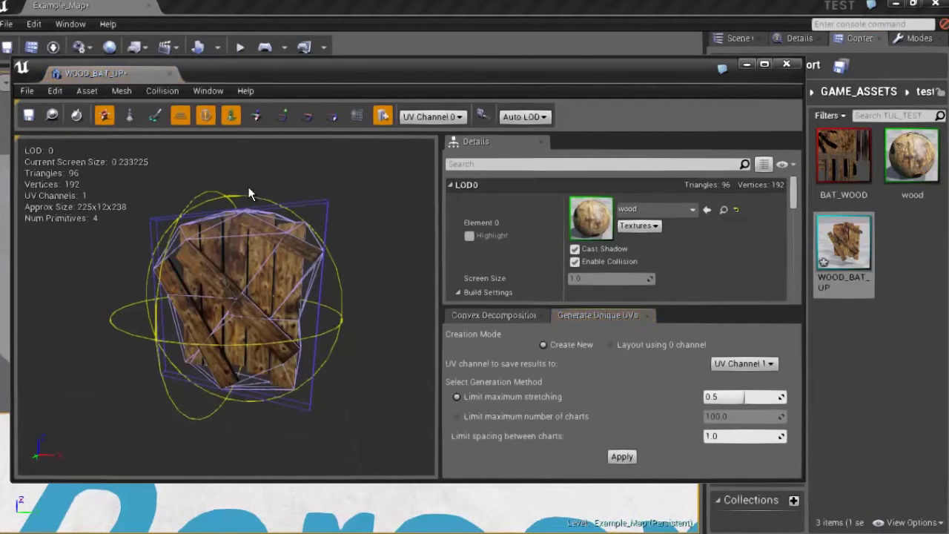
click(627, 345)
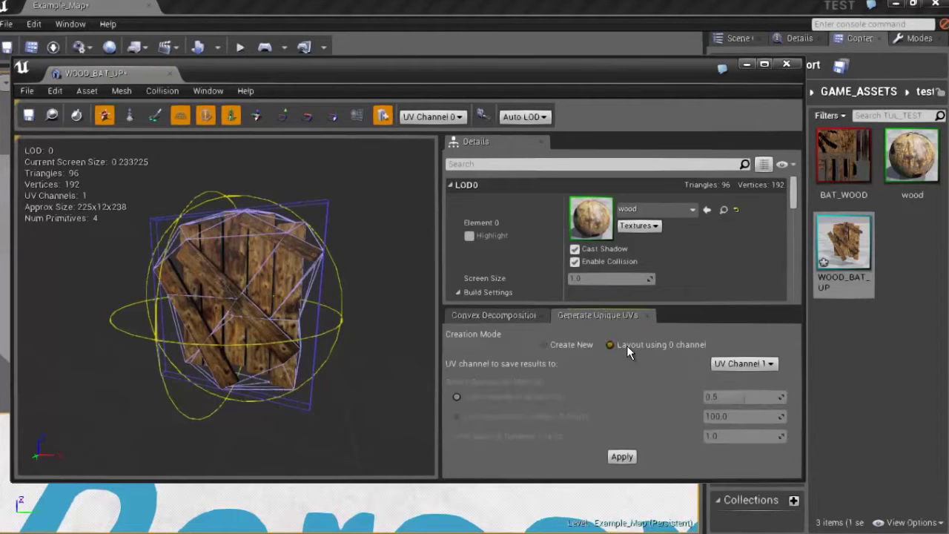
click(624, 458)
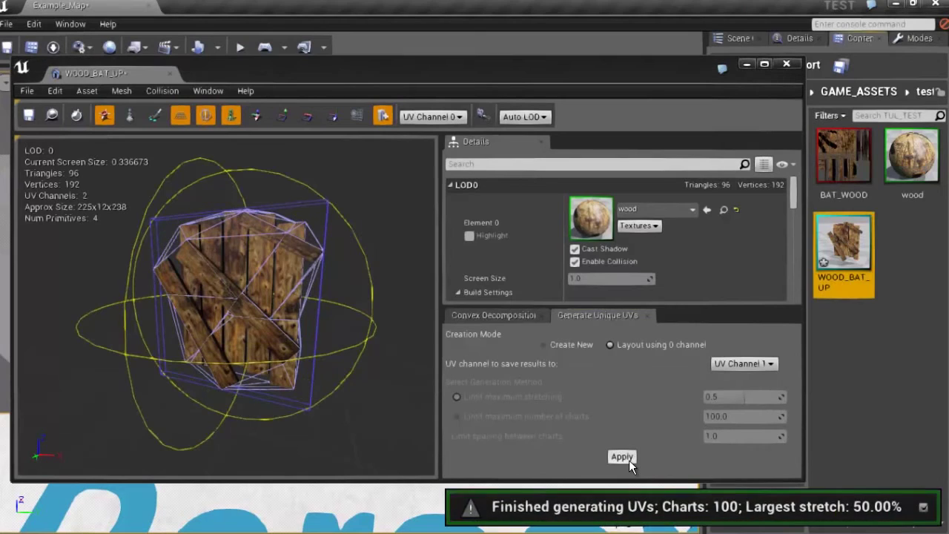
- Set WOOD_BAT_UP's Light Map Resolution to 120 and Light Map Coordinate Index to 1, and save the mesh
click(528, 164)
text(light)
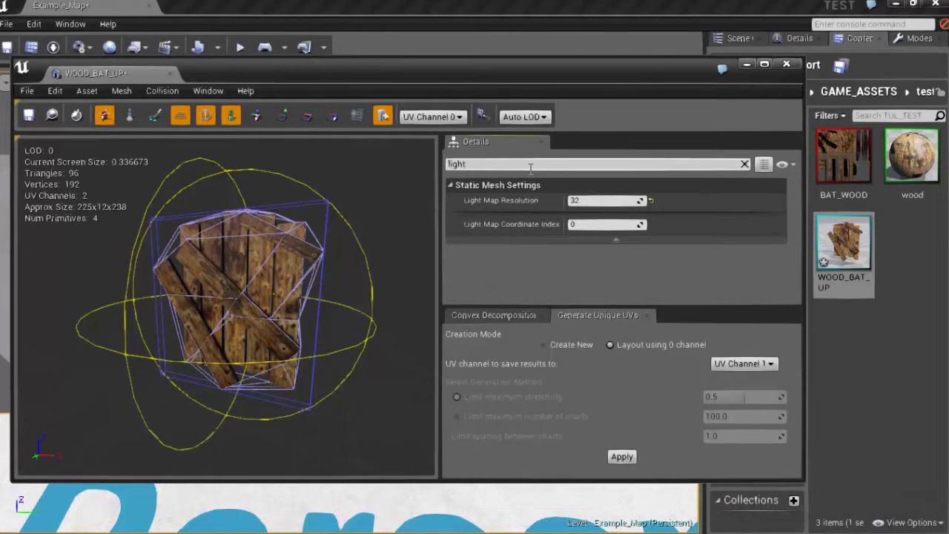
click(582, 201)
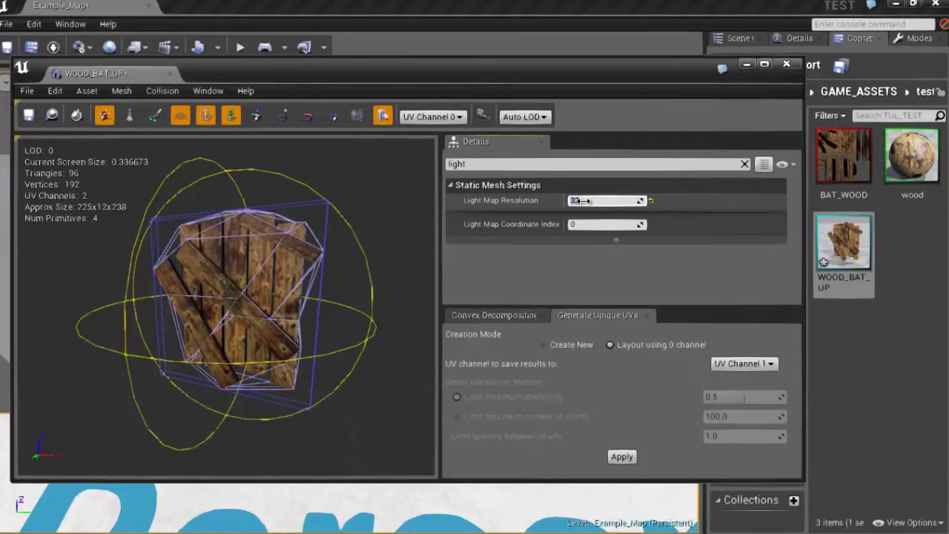
text(120)
key(Return)
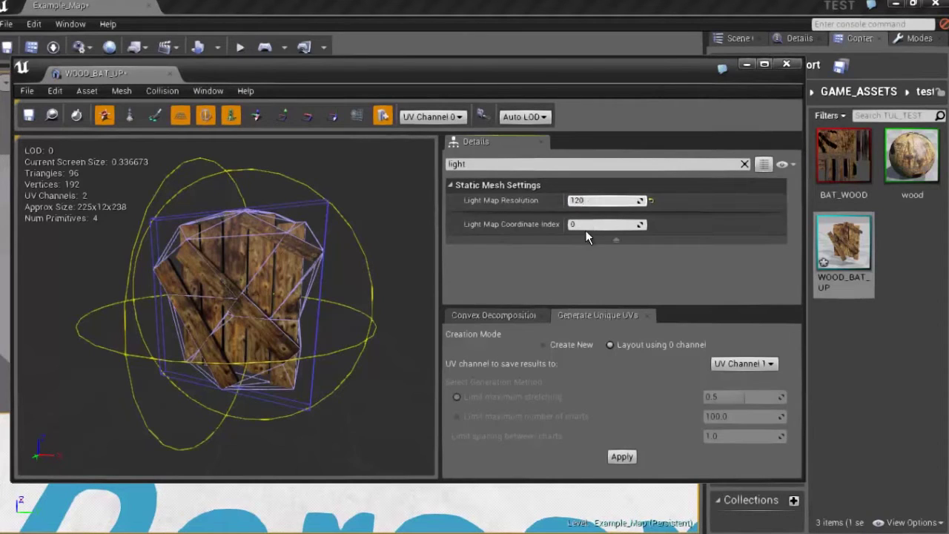
click(581, 224)
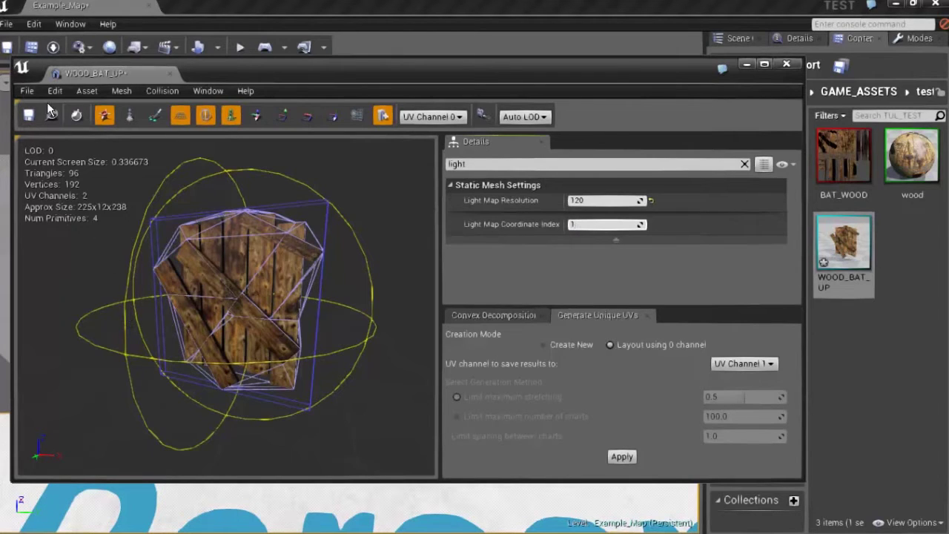
click(27, 117)
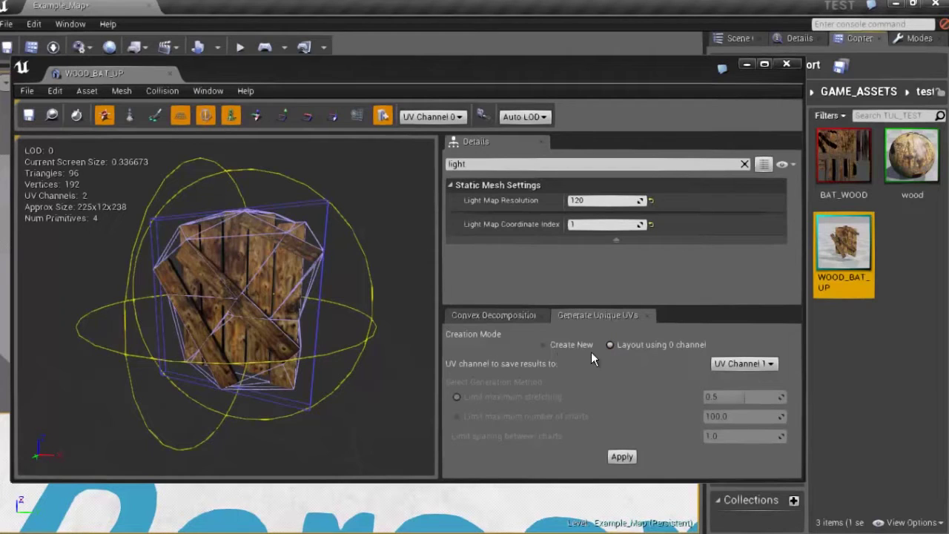
- Close the WOOD_BAT_UP mesh editor and return to the assets in the TUL_TEST folder
click(498, 318)
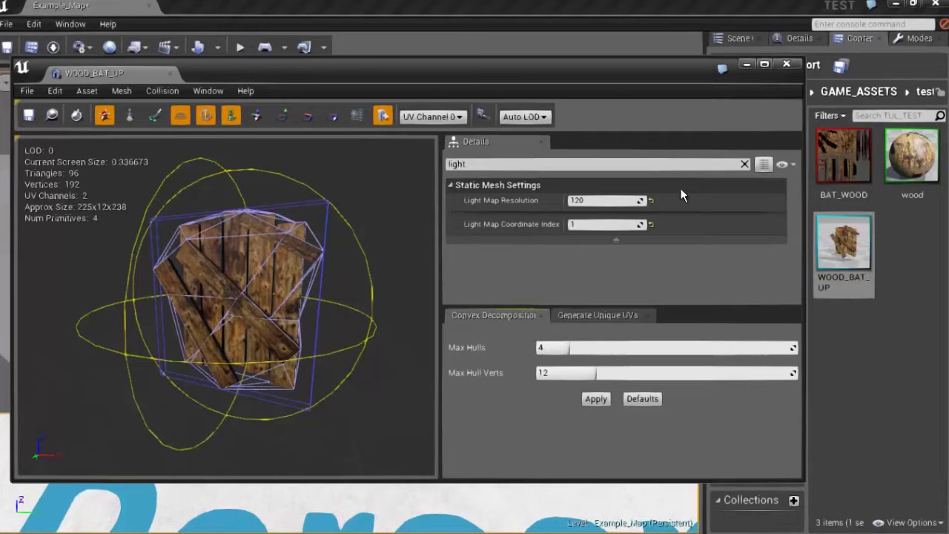
click(797, 42)
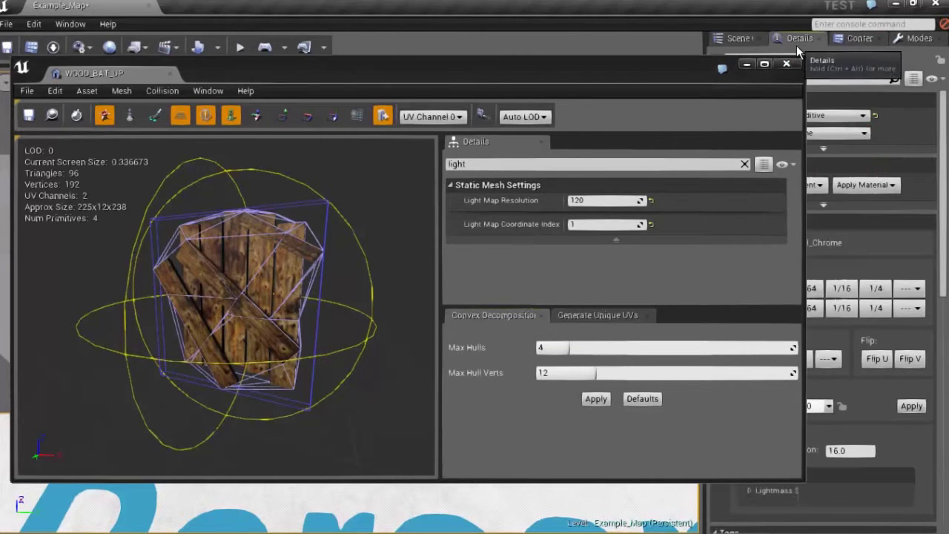
click(787, 65)
click(846, 37)
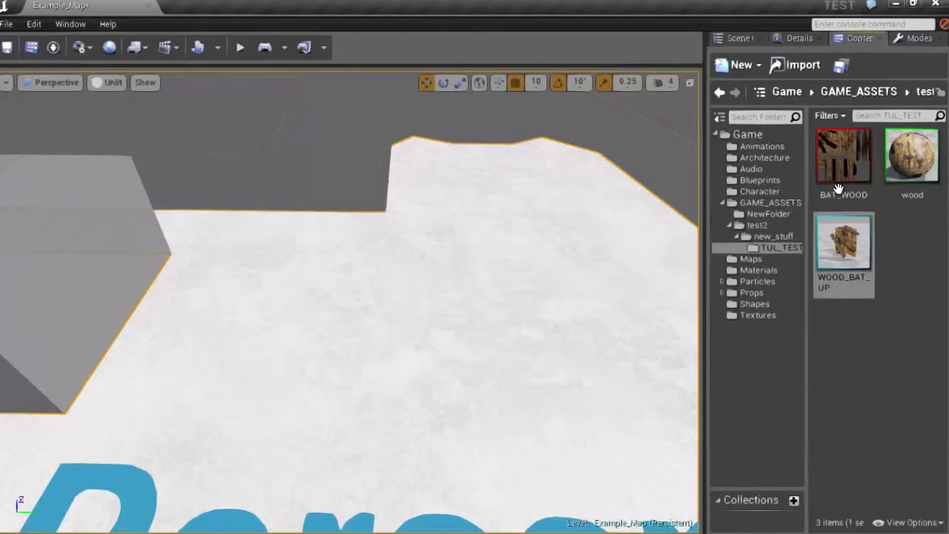
- Place WOOD_BAT_UP in the level beside the grey block, shift it along the block, raise it above the floor and pull it outward
drag(845, 244, 165, 264)
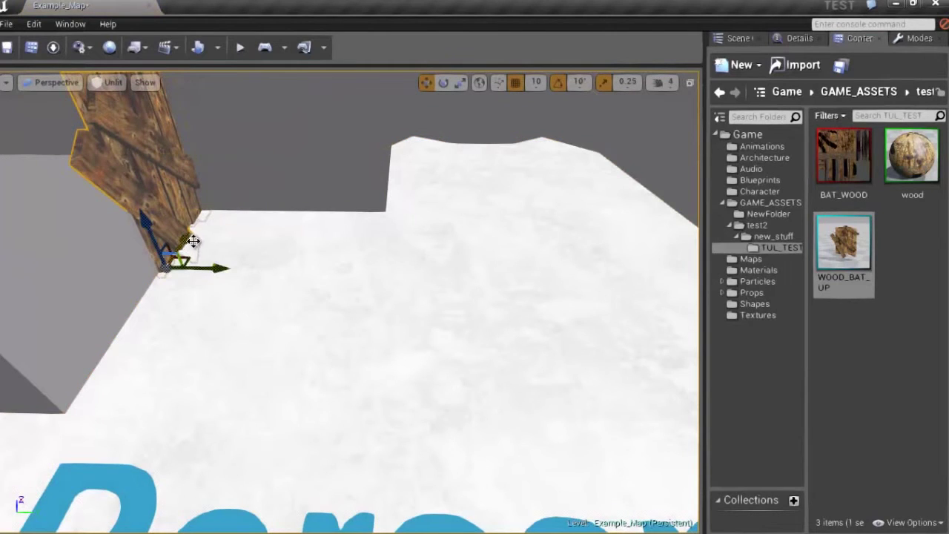
right_drag(197, 238, 178, 245)
key(w)
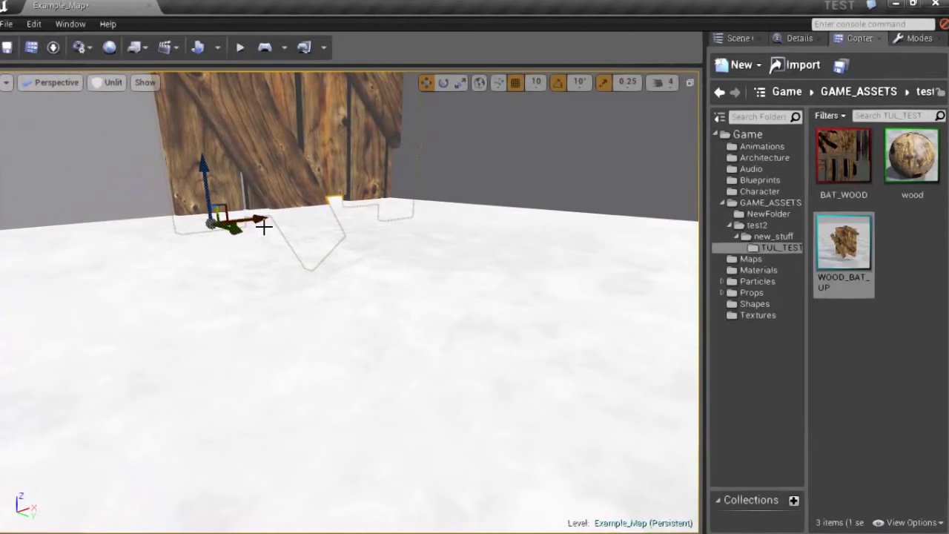
drag(252, 221, 2, 221)
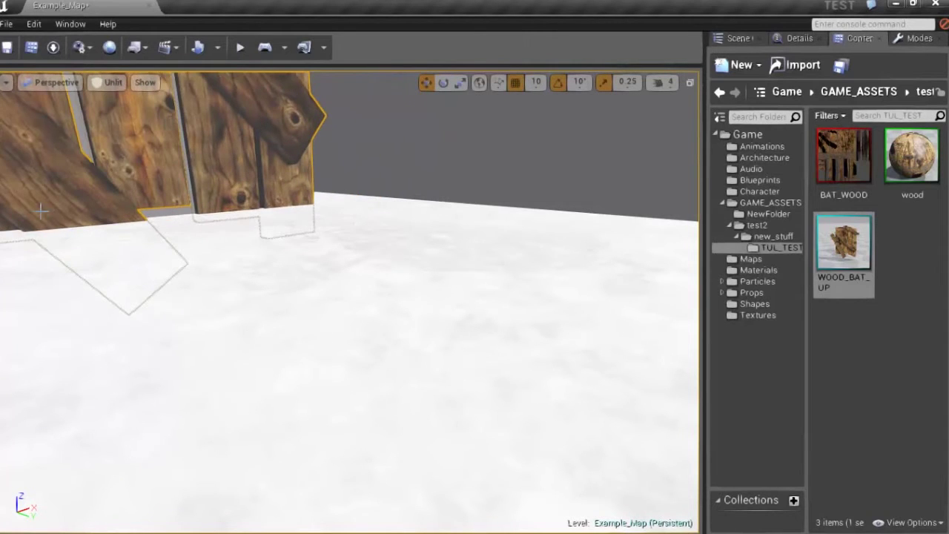
key(f)
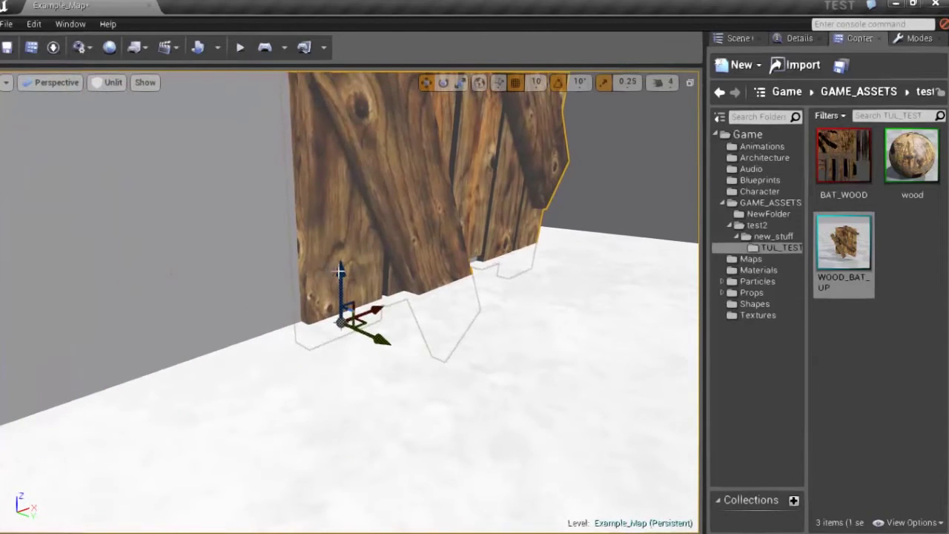
drag(339, 270, 329, 170)
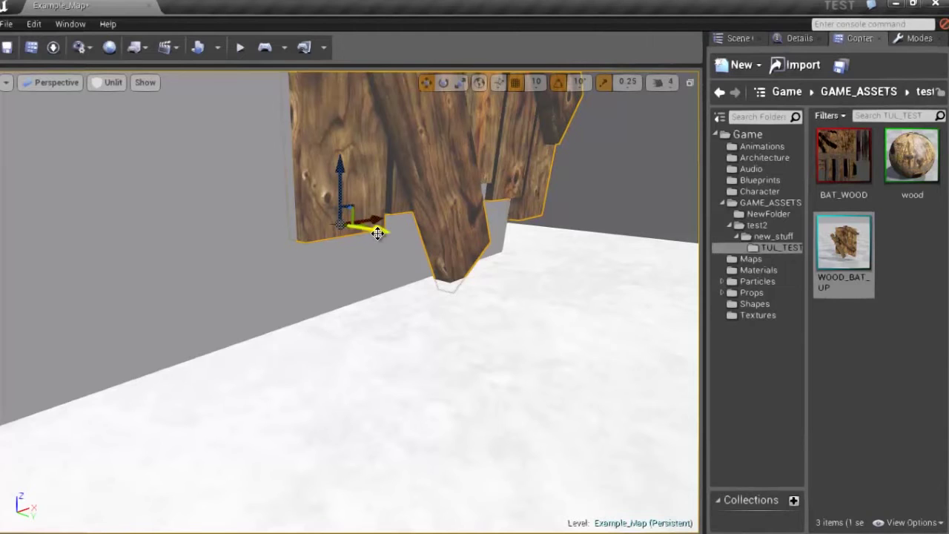
drag(377, 233, 518, 300)
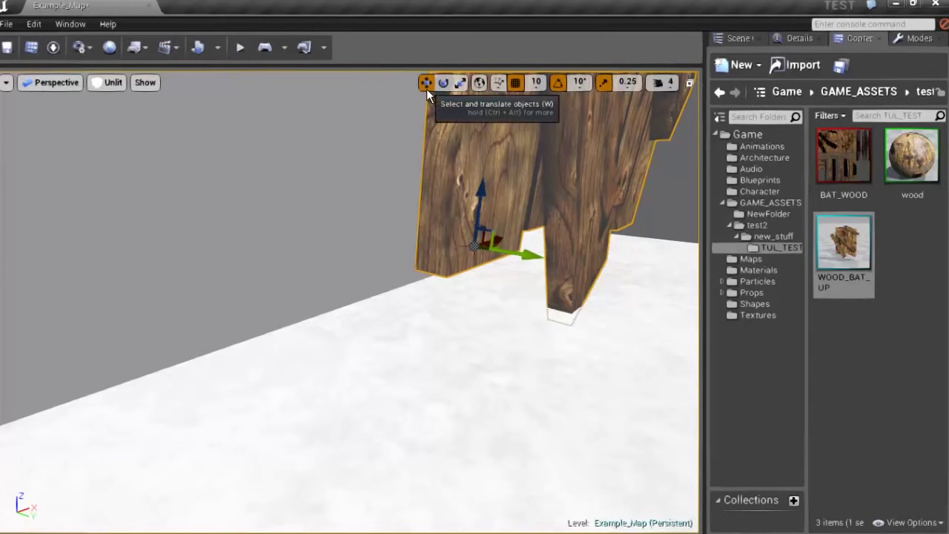
- Tilt the placed WOOD_BAT_UP toward the grey block and move it further out from the block's face
key(e)
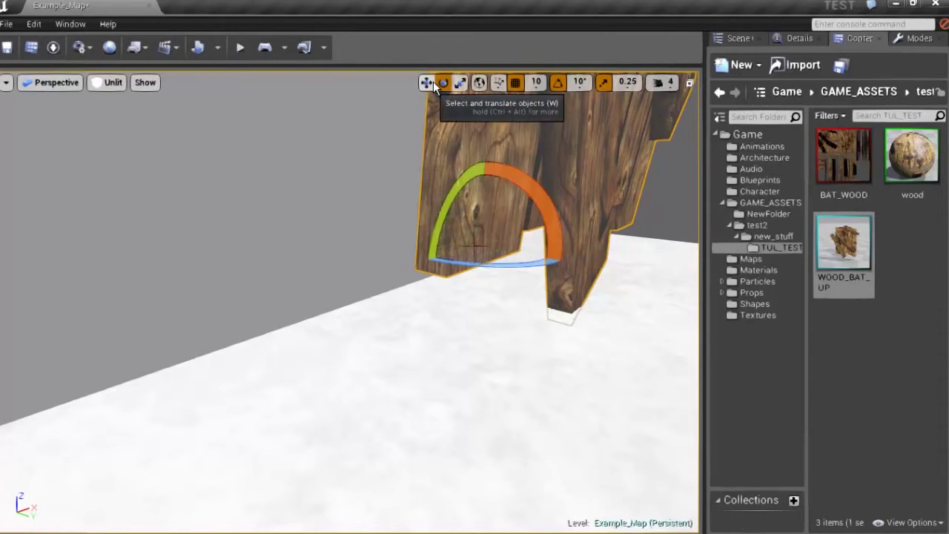
drag(497, 168, 261, 4)
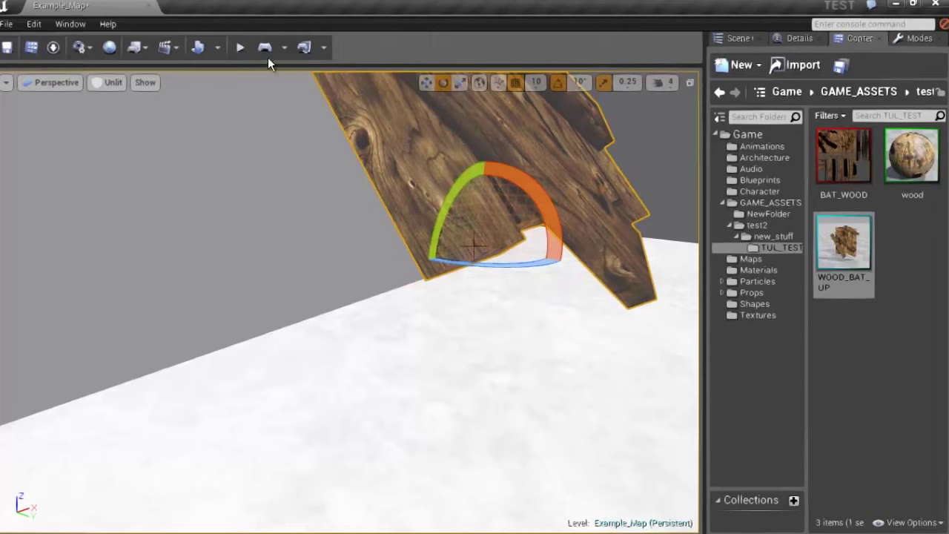
key(w)
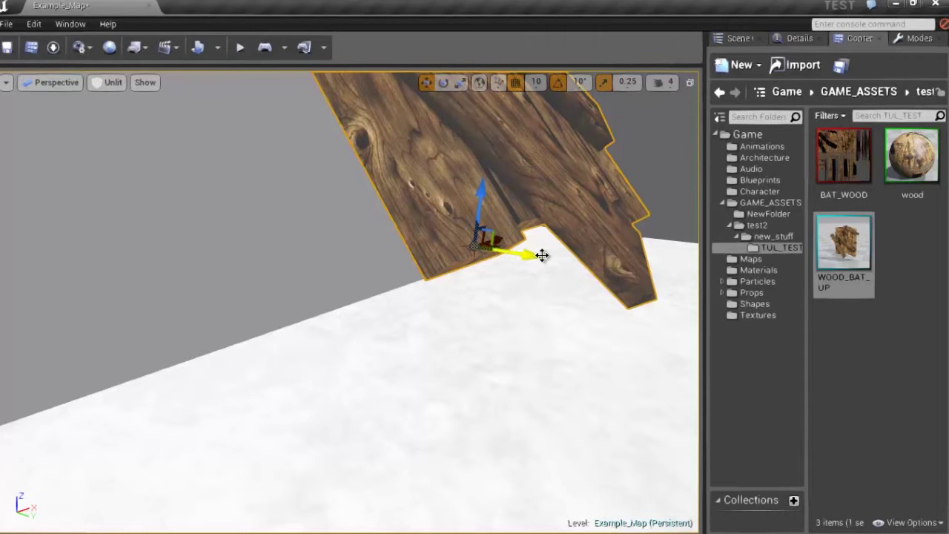
drag(542, 256, 750, 344)
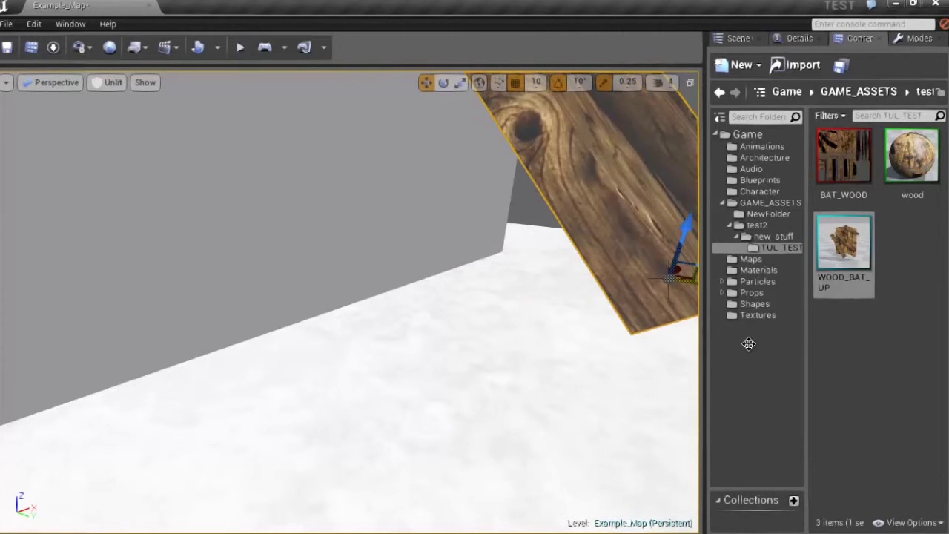
key(f)
right_drag(754, 264, 754, 182)
key(f)
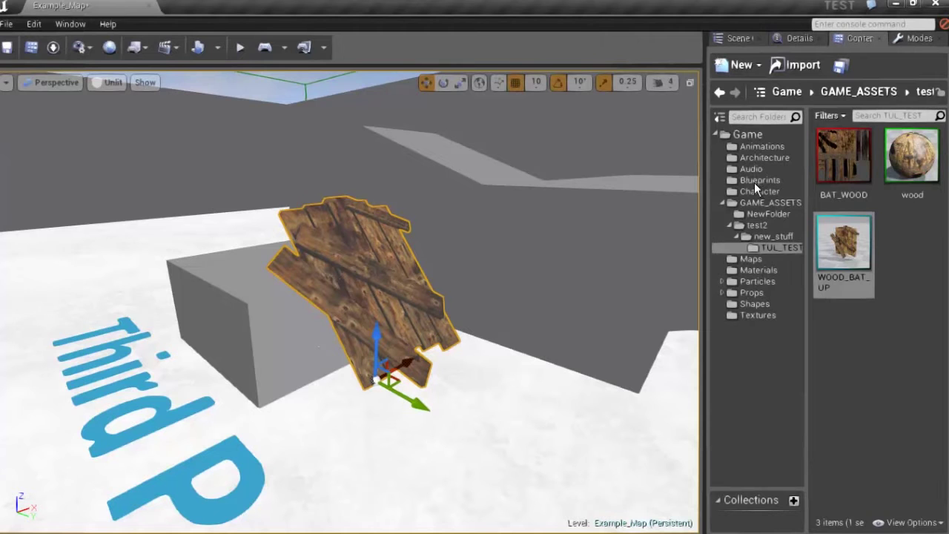
- Play the level and run the character around WOOD_BAT_UP, jumping onto it to test its collision
key(alt+p)
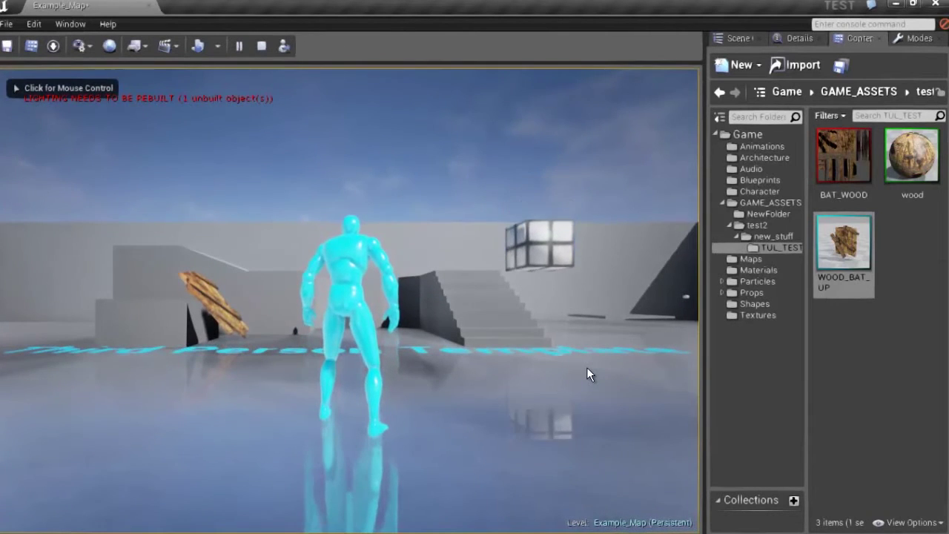
key(w)
key(Left)
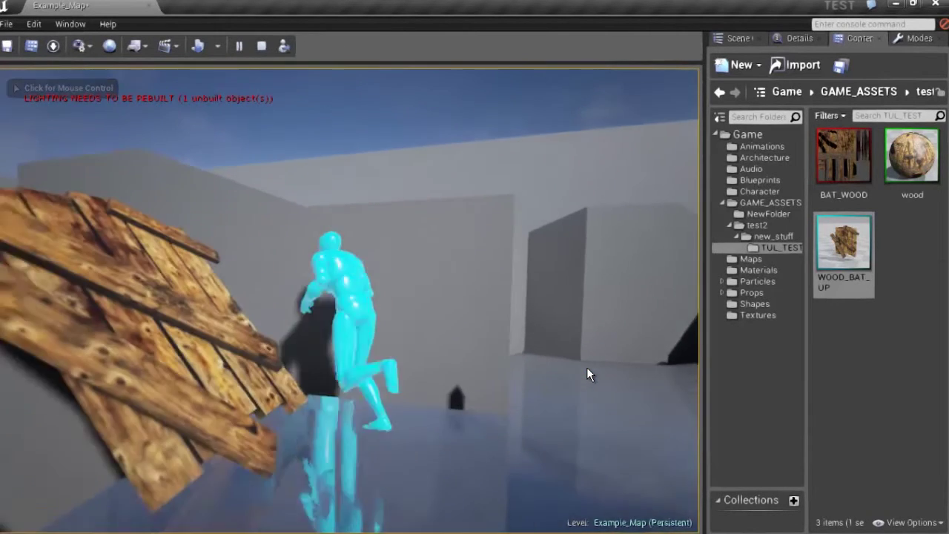
key(Left)
key(w)
key(space)
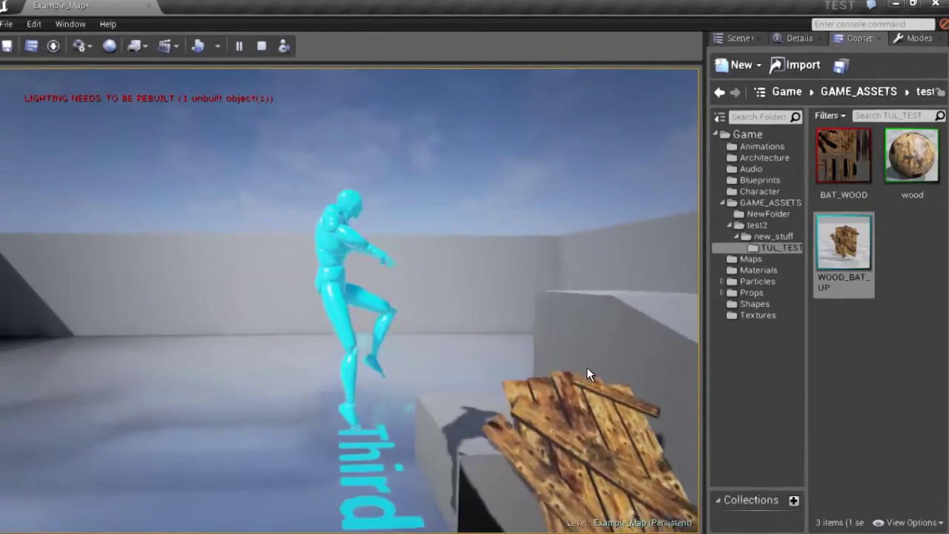
key(Right)
key(w)
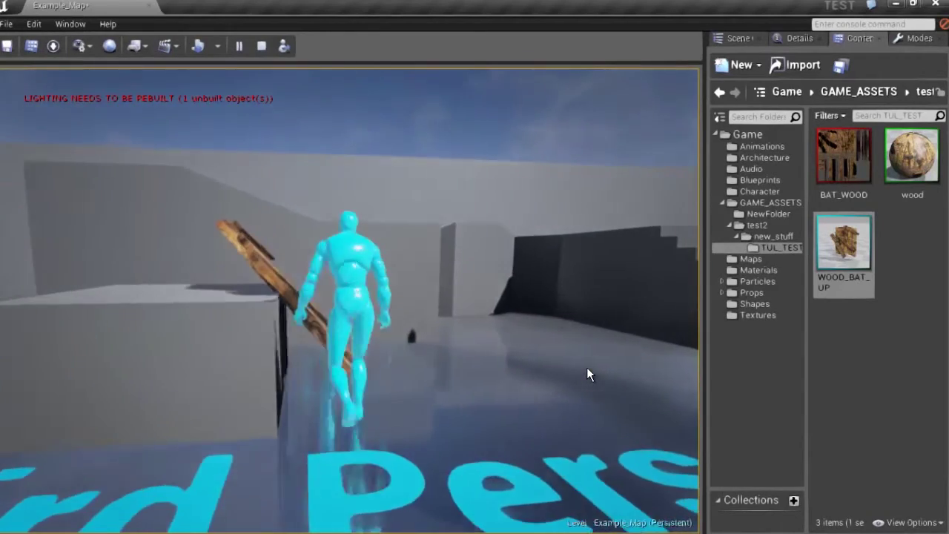
key(d)
key(w)
key(Left)
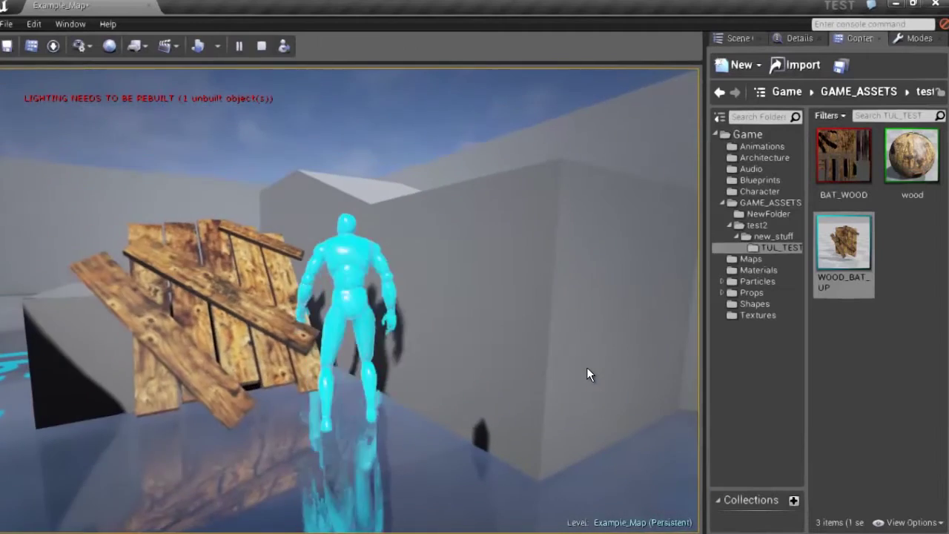
key(space)
key(w)
key(a)
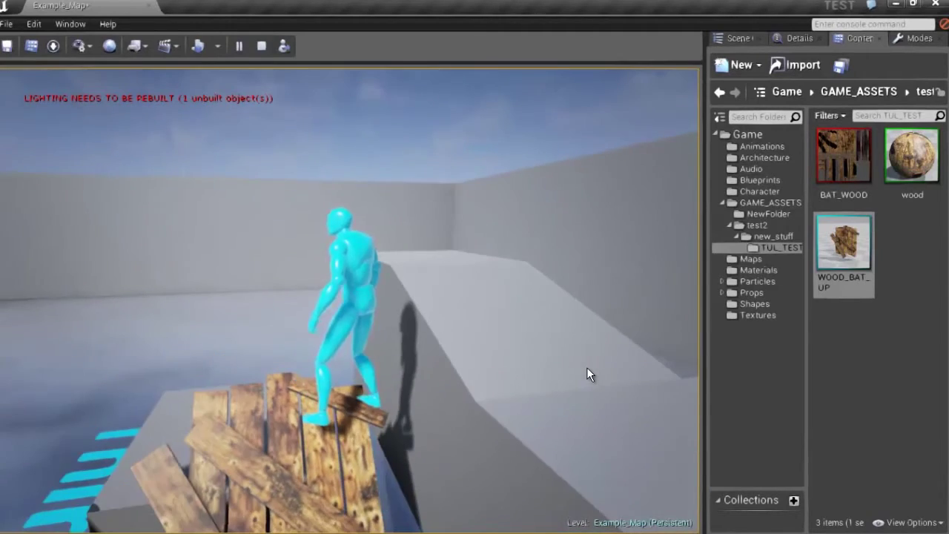
- Run the character off WOOD_BAT_UP, approach it from the floor for another jump onto the boards, and stop the play session
key(a)
key(s)
key(d)
key(Right)
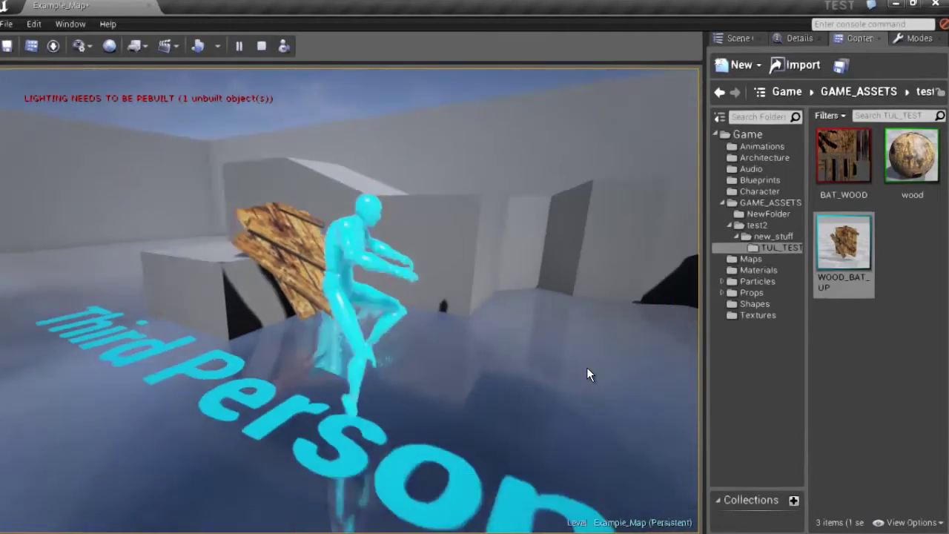
key(w)
key(a)
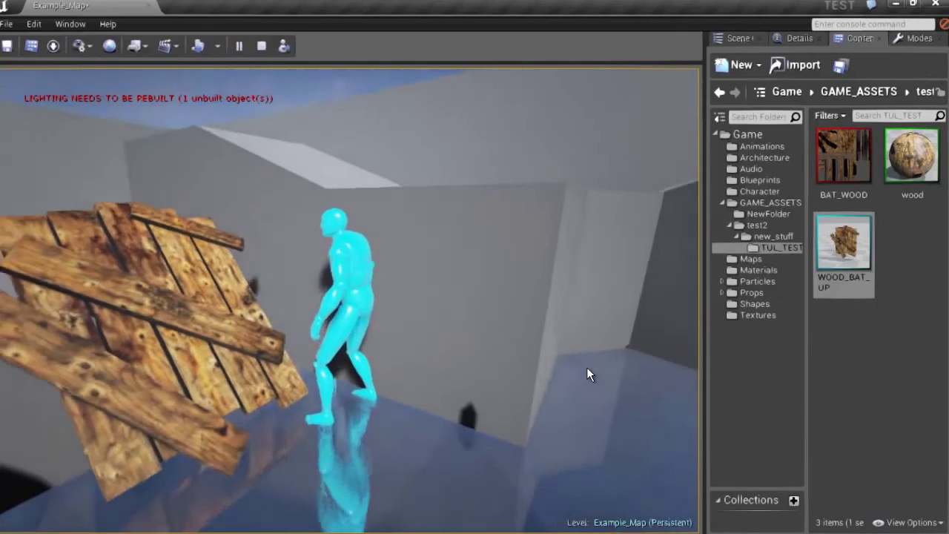
key(a)
key(w)
key(space)
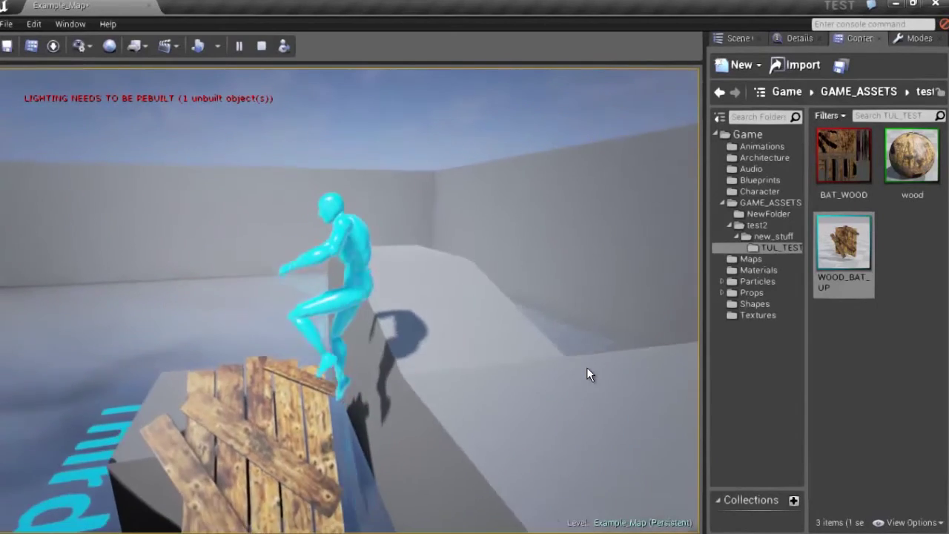
key(Right)
key(s)
key(d)
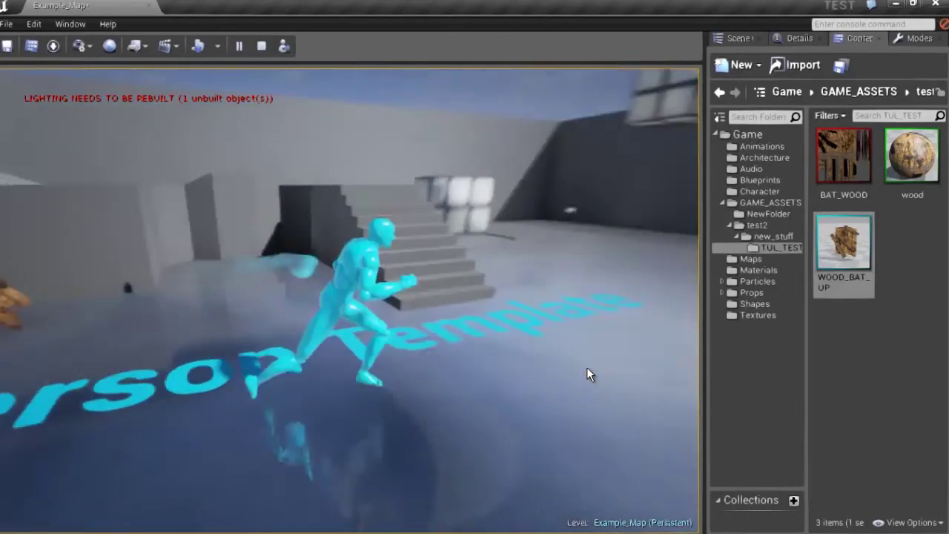
key(Escape)
- Import PLATFORM.fbx into the TUL_TEST folder as a skeletal mesh, including its animation under the name BnF
click(791, 68)
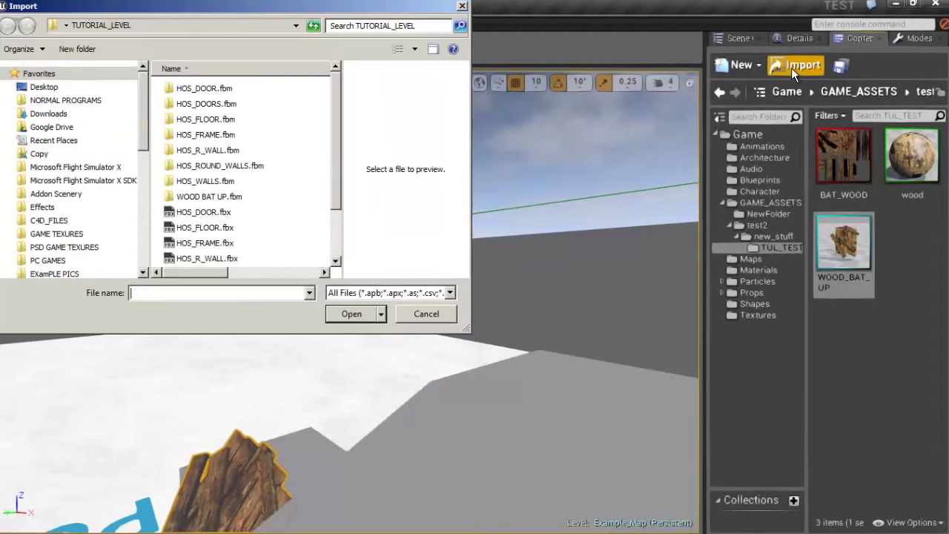
scroll(250, 243, down, 2)
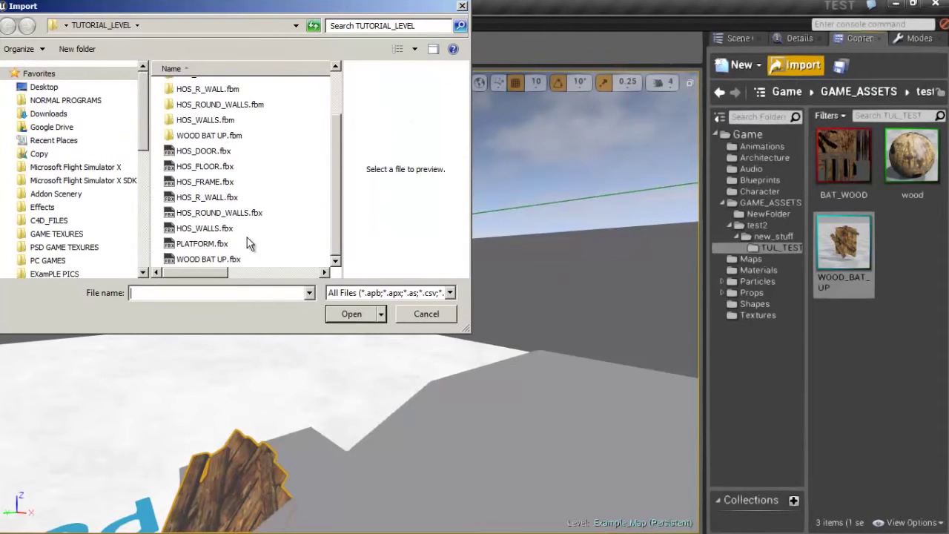
click(199, 246)
click(352, 315)
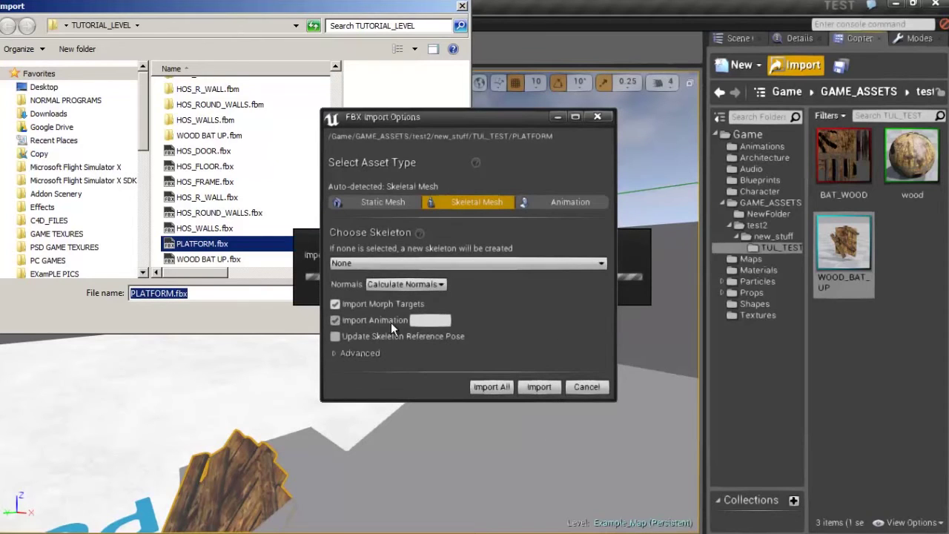
click(414, 323)
click(360, 356)
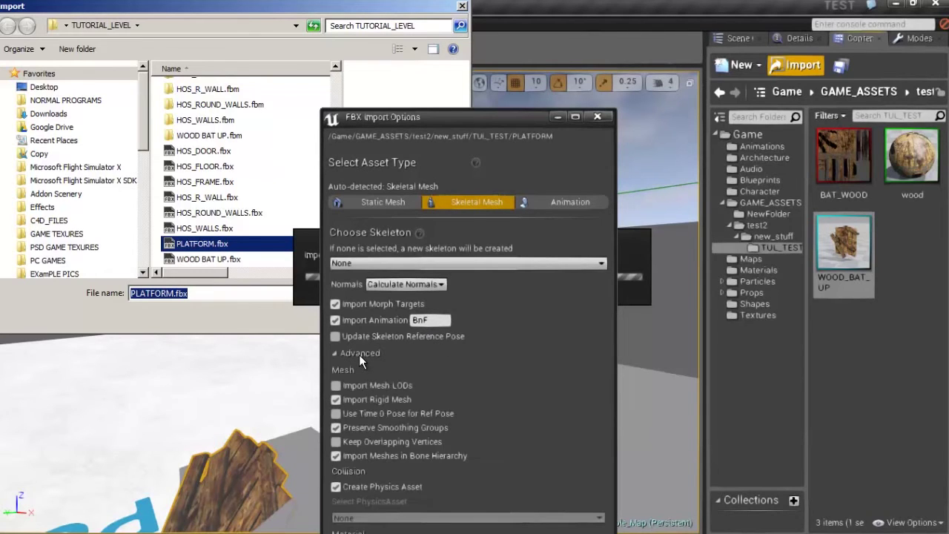
click(359, 354)
click(539, 387)
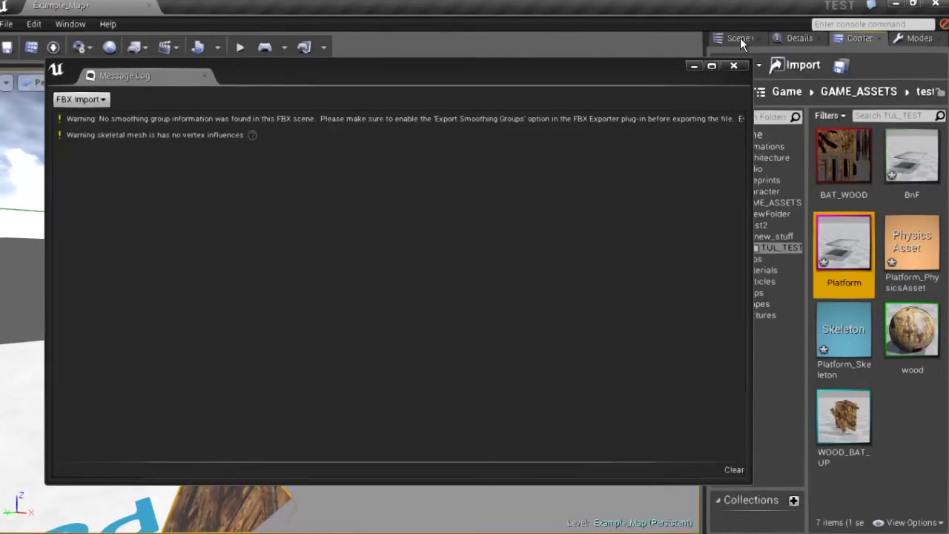
click(734, 66)
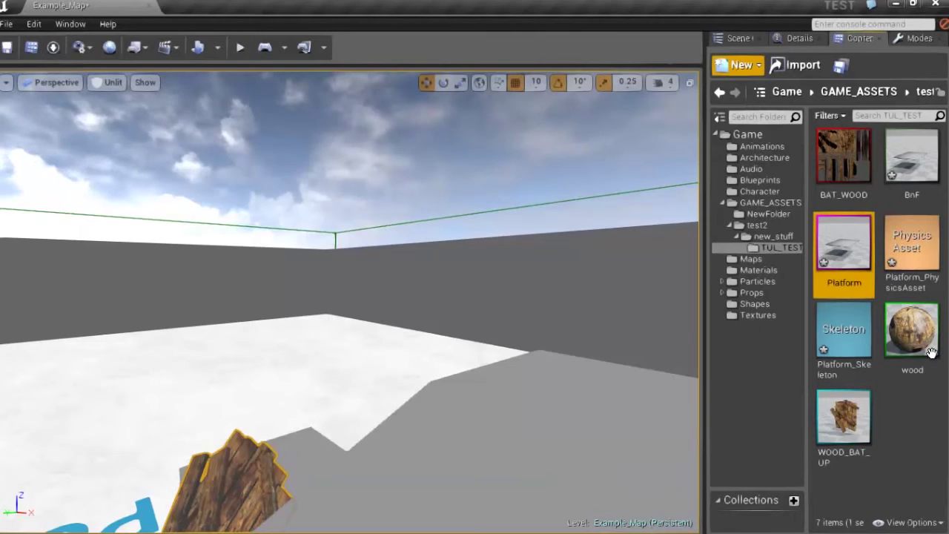
- Preview the BnF animation sequence in its editor and close the editor
click(916, 163)
double_click(917, 165)
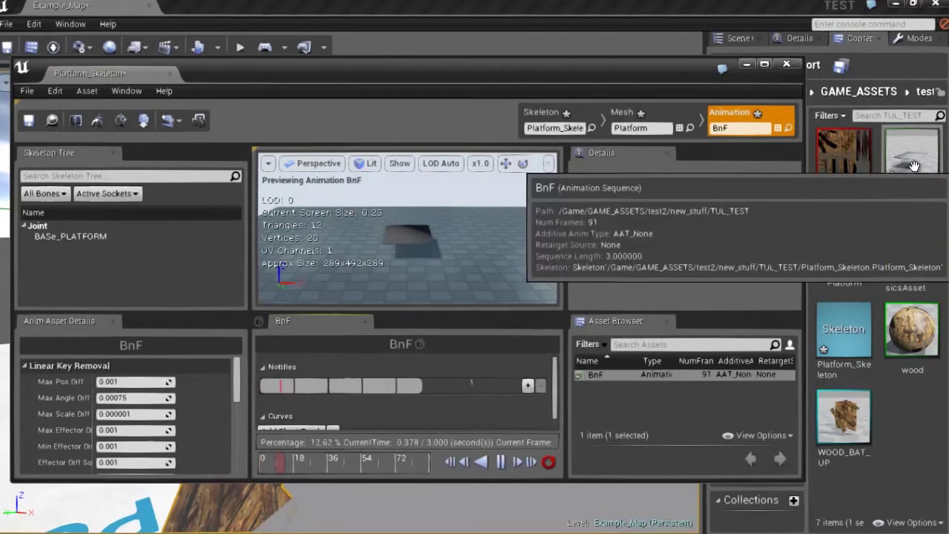
click(794, 66)
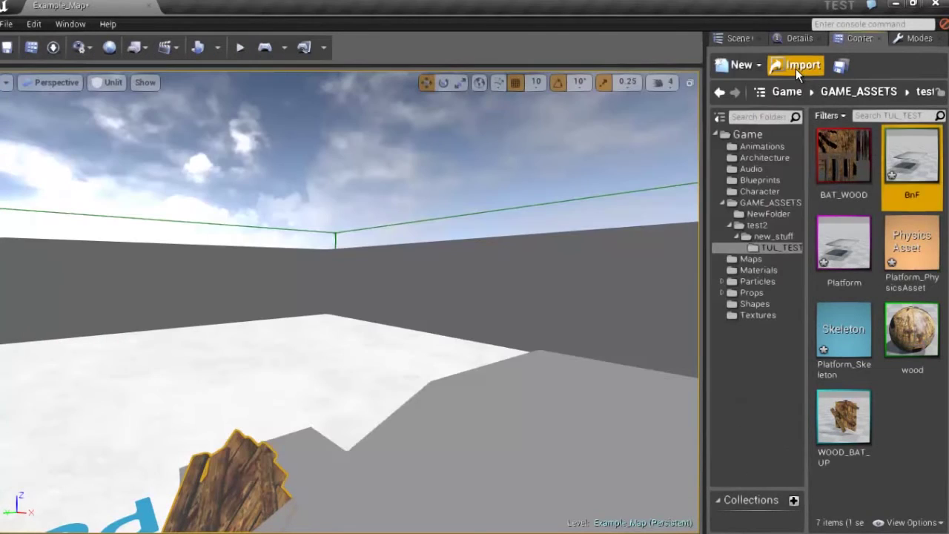
- Open Platform_PhysicsAsset and examine the capsule collision body around the platform from several angles
double_click(916, 250)
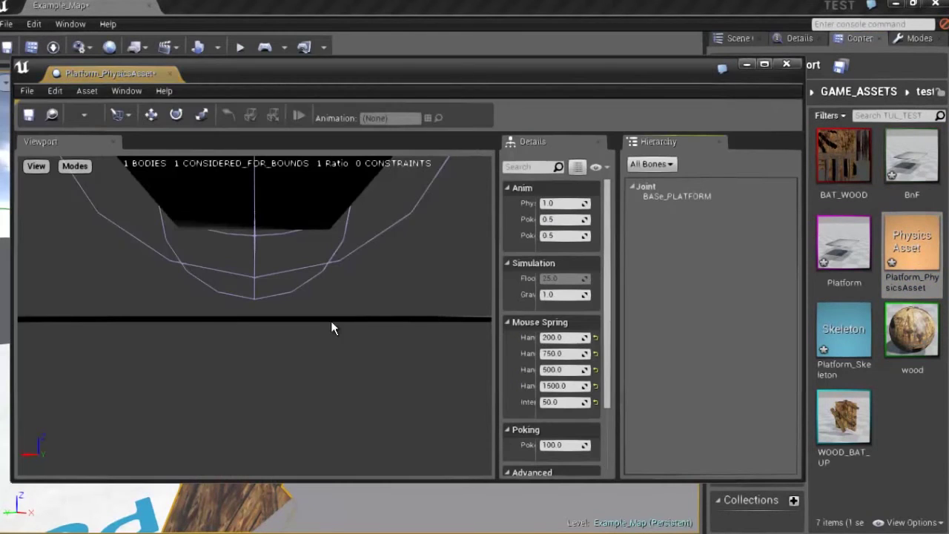
middle_drag(303, 209, 452, 159)
middle_drag(52, 326, 86, 299)
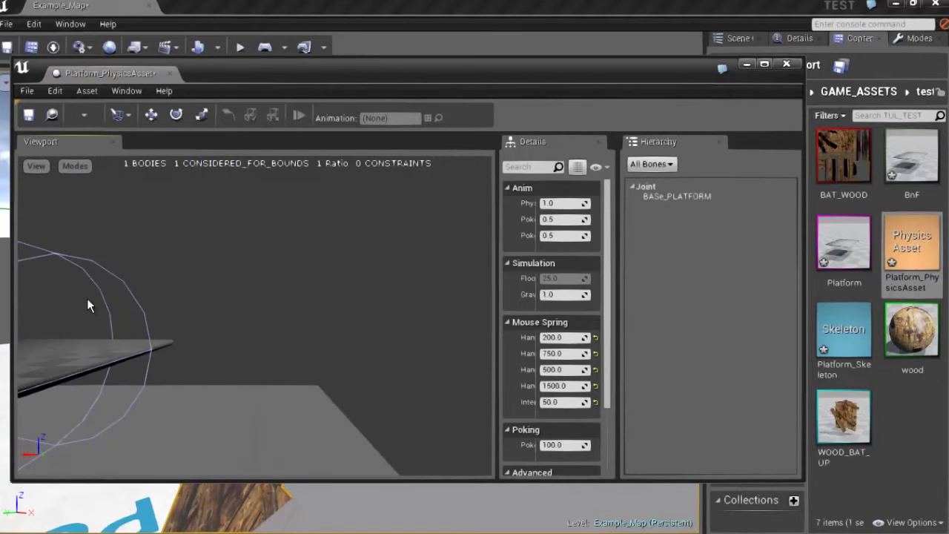
right_drag(87, 298, 30, 310)
right_drag(252, 315, 140, 315)
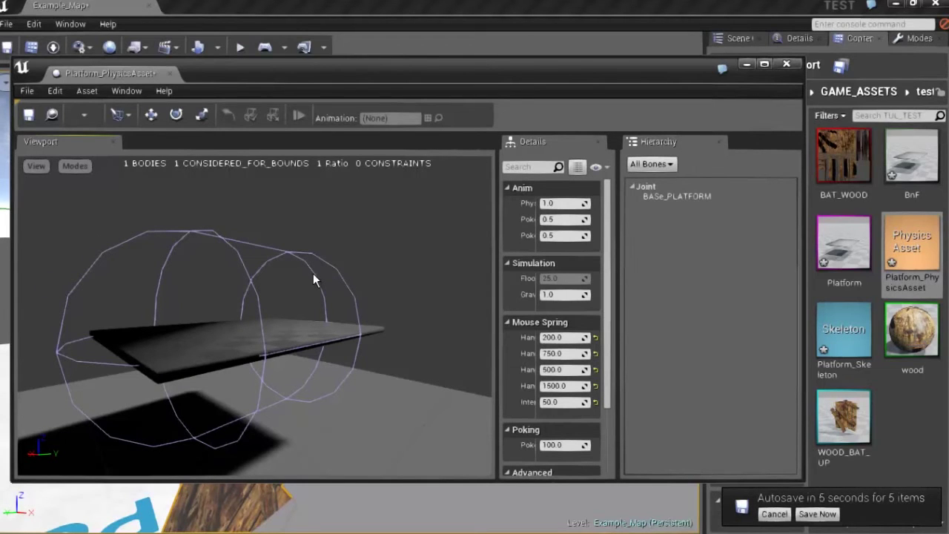
drag(245, 270, 313, 280)
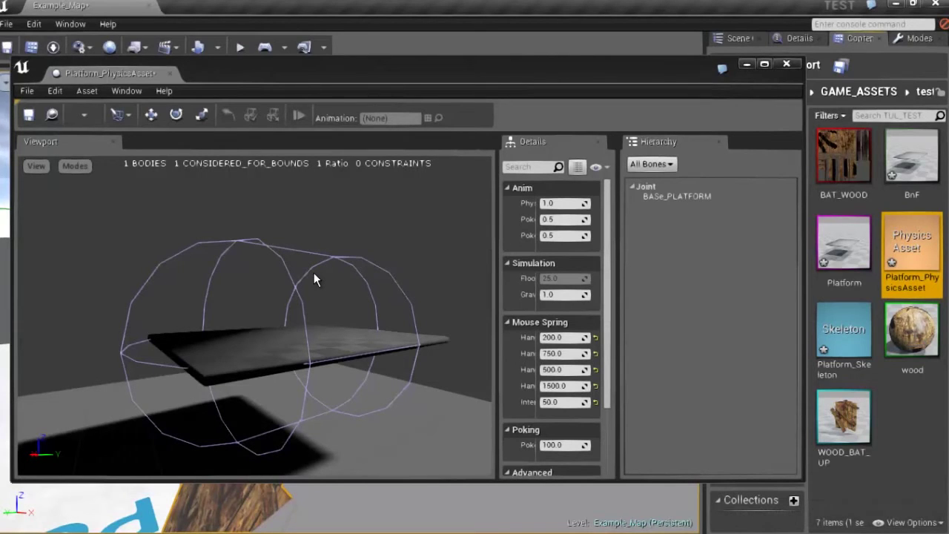
right_drag(313, 284, 314, 311)
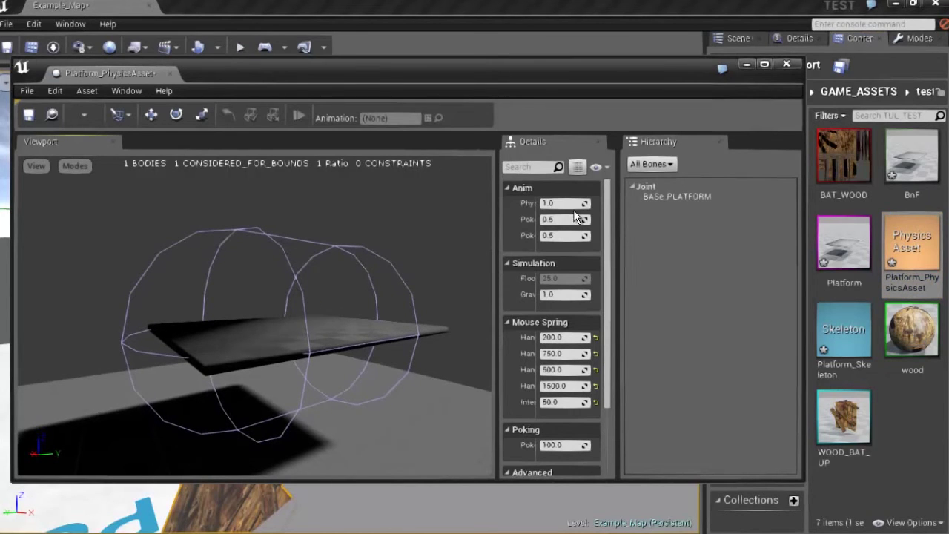
- Regenerate the Joint bone's collision body, replacing the Sphyl geometry with a flat shape that fits the platform
click(645, 186)
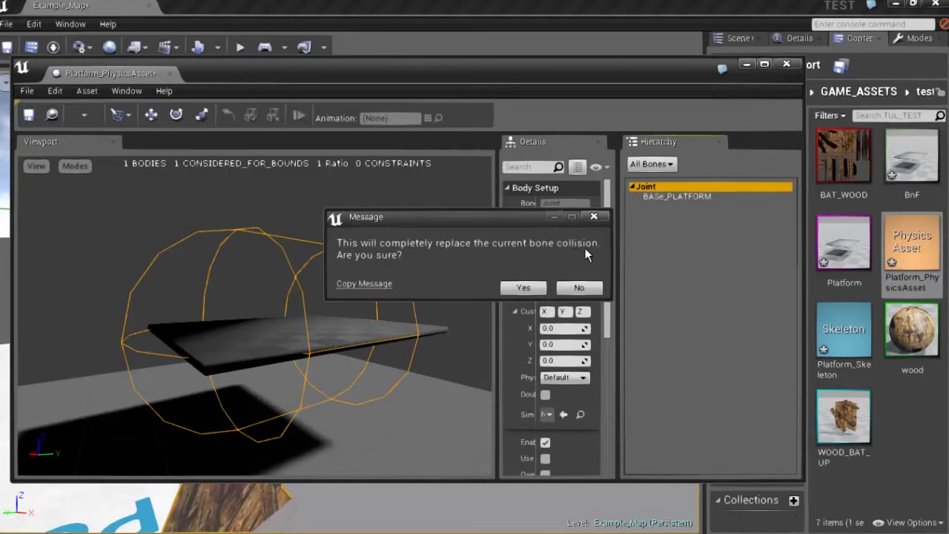
click(521, 289)
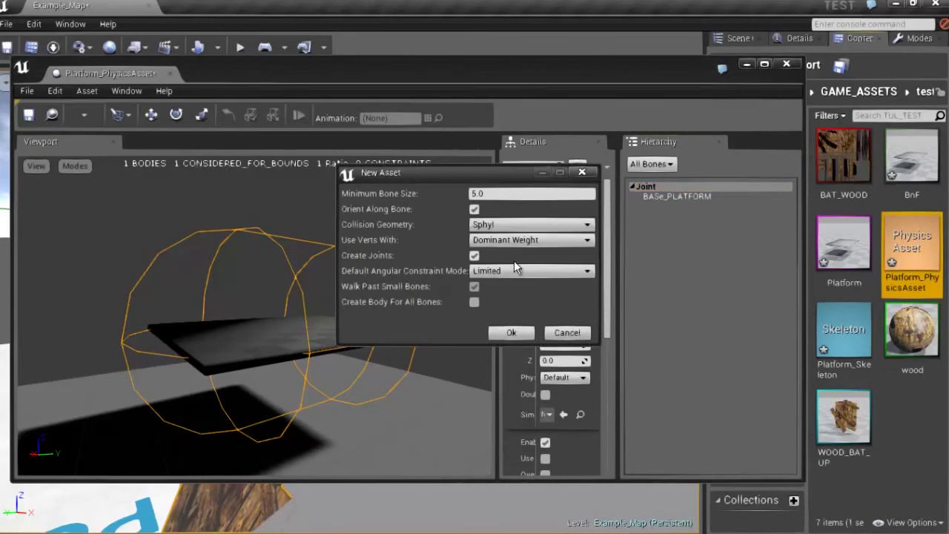
click(512, 225)
click(512, 258)
click(511, 334)
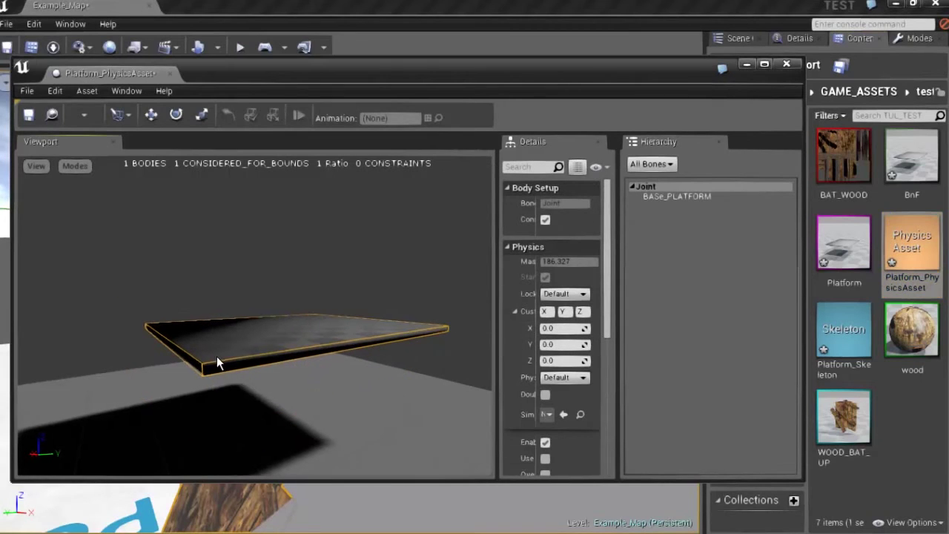
- Inspect how closely the new collision body follows the platform's edges, and close the physics asset editor
scroll(216, 356, up, 1)
scroll(214, 349, up, 1)
scroll(214, 343, up, 1)
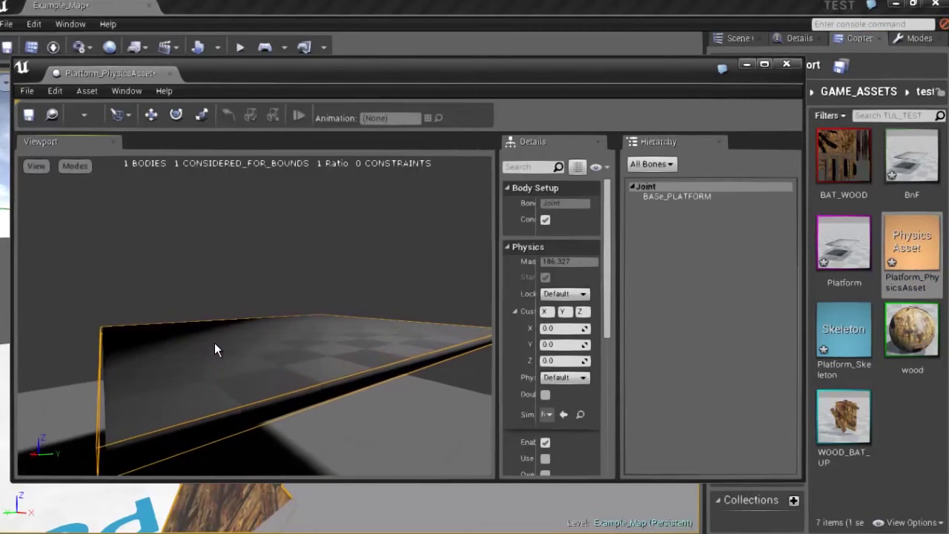
scroll(217, 361, up, 2)
scroll(222, 390, down, 3)
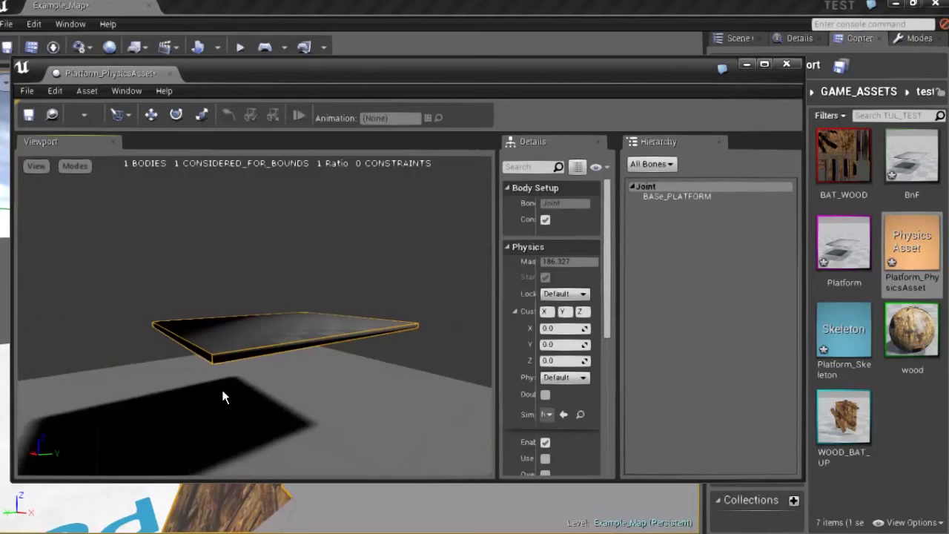
scroll(222, 390, up, 4)
scroll(222, 390, down, 3)
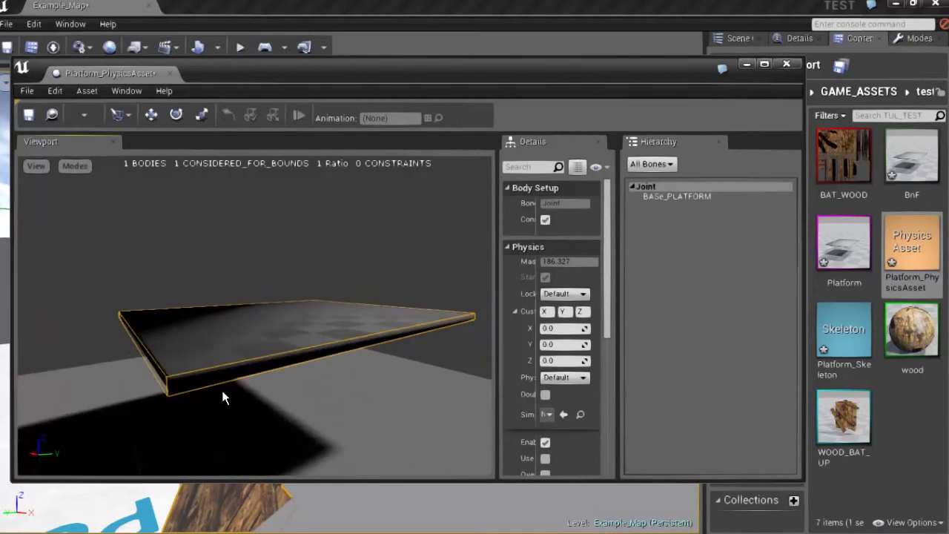
scroll(222, 396, up, 4)
scroll(225, 406, up, 1)
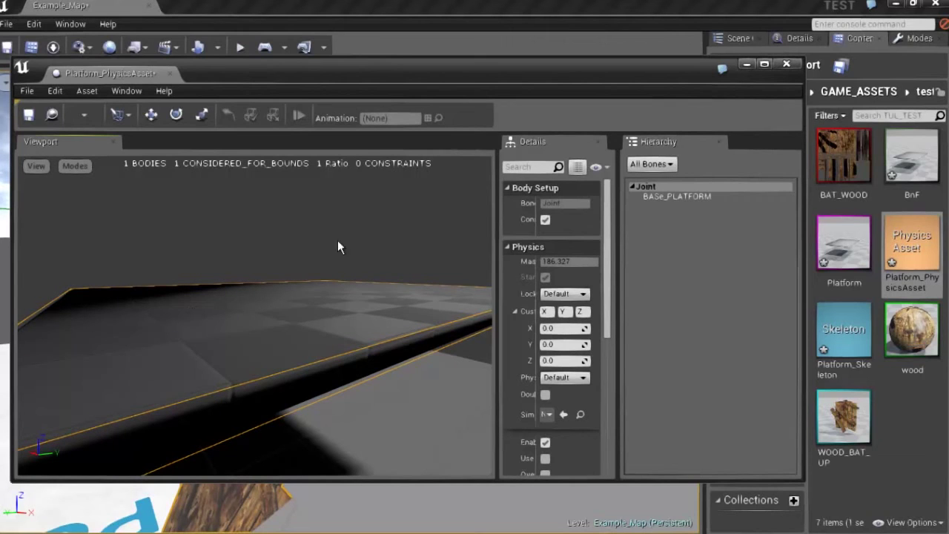
click(787, 64)
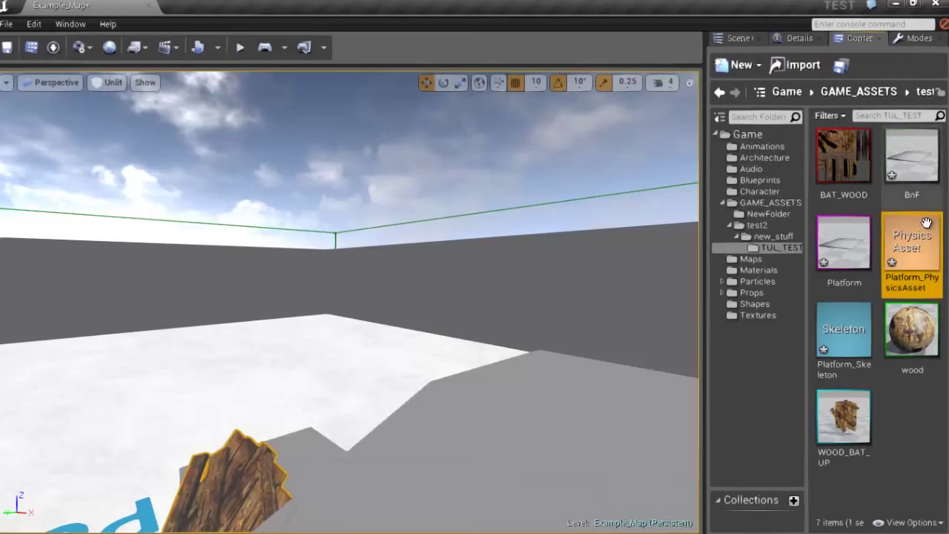
- Place the BnF animation in the level near the wooden boards, shift it along X and raise it above the floor
click(930, 169)
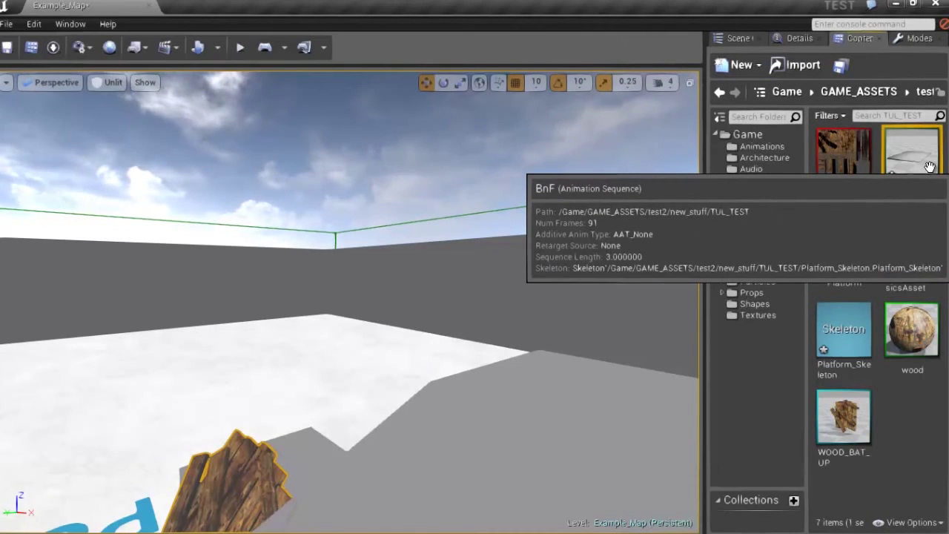
drag(930, 169, 393, 410)
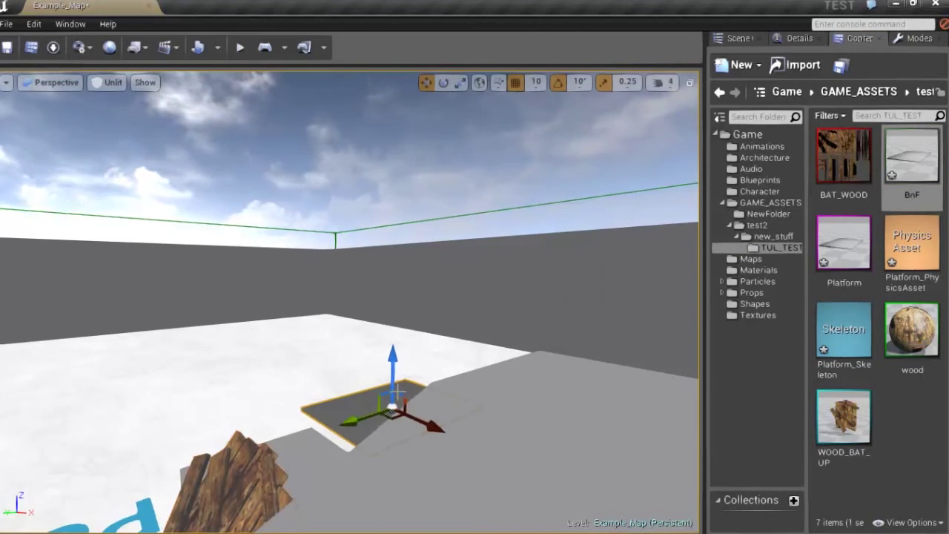
middle_drag(352, 326, 458, 452)
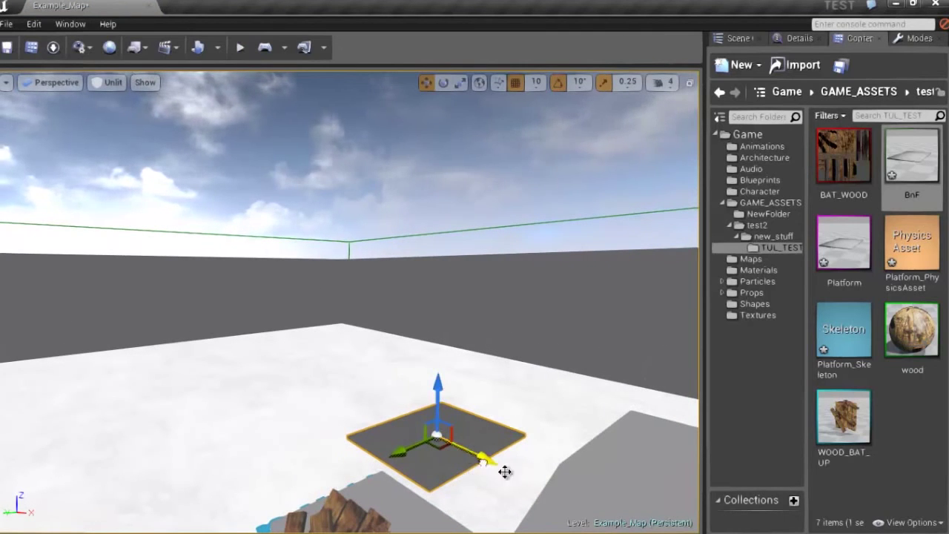
drag(505, 472, 564, 506)
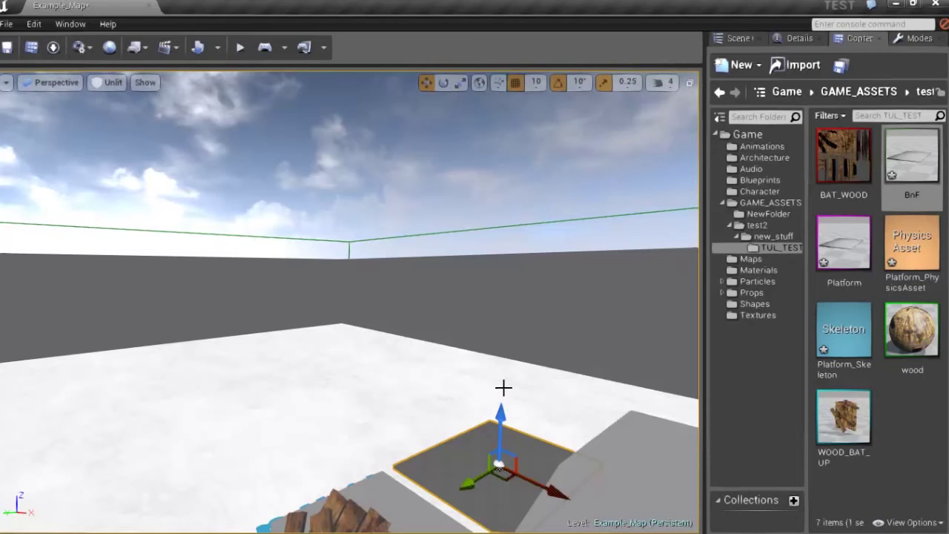
drag(498, 387, 503, 360)
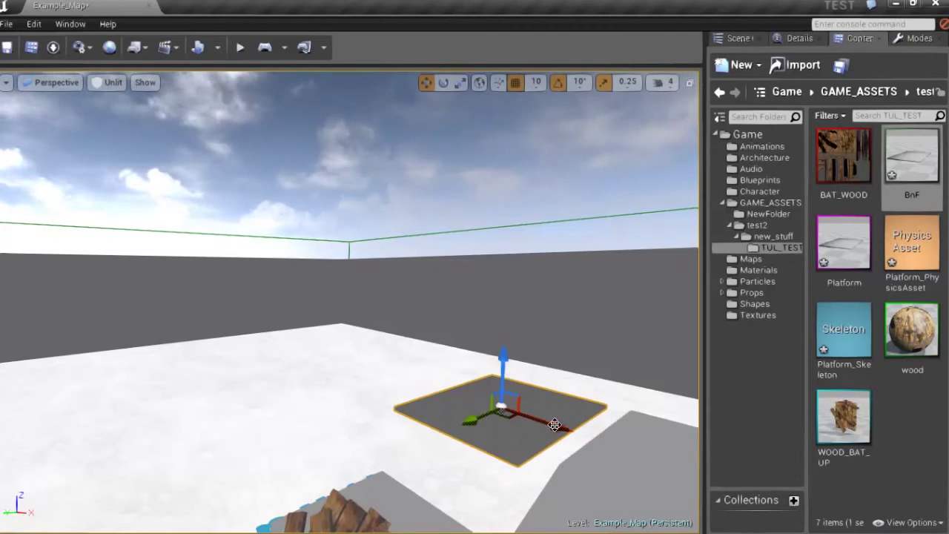
drag(559, 426, 570, 432)
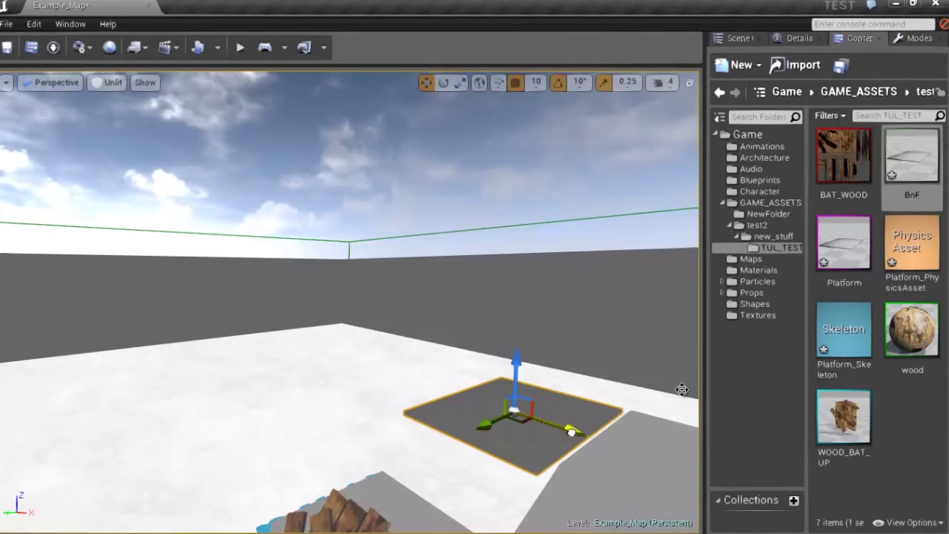
- Move the BnF platform along Y towards the wooden boards and raise it slightly beside the grey ramp block
middle_drag(682, 389, 550, 441)
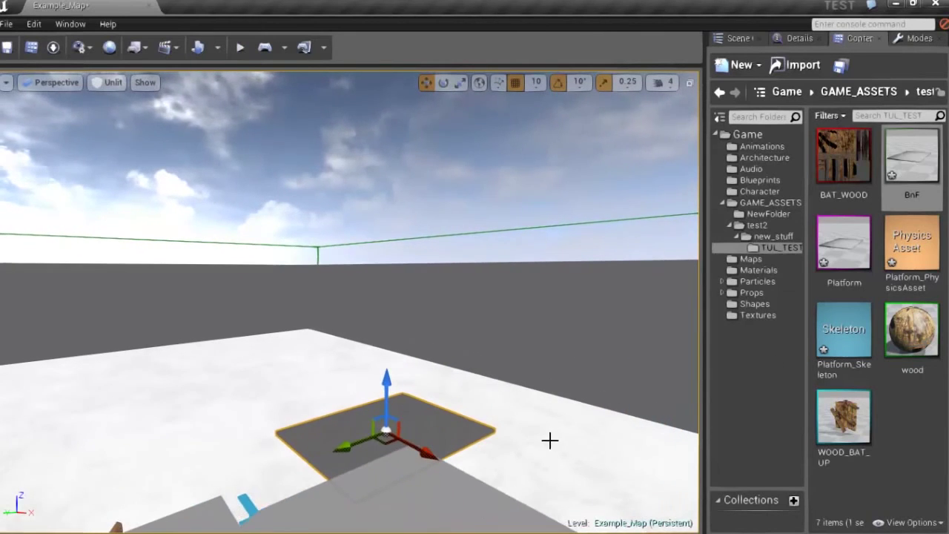
right_drag(507, 448, 463, 428)
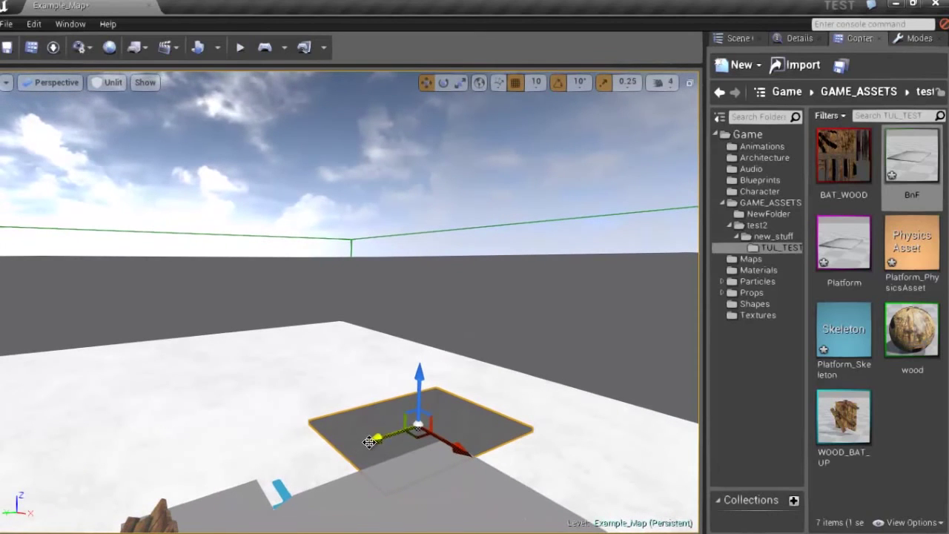
drag(346, 447, 254, 473)
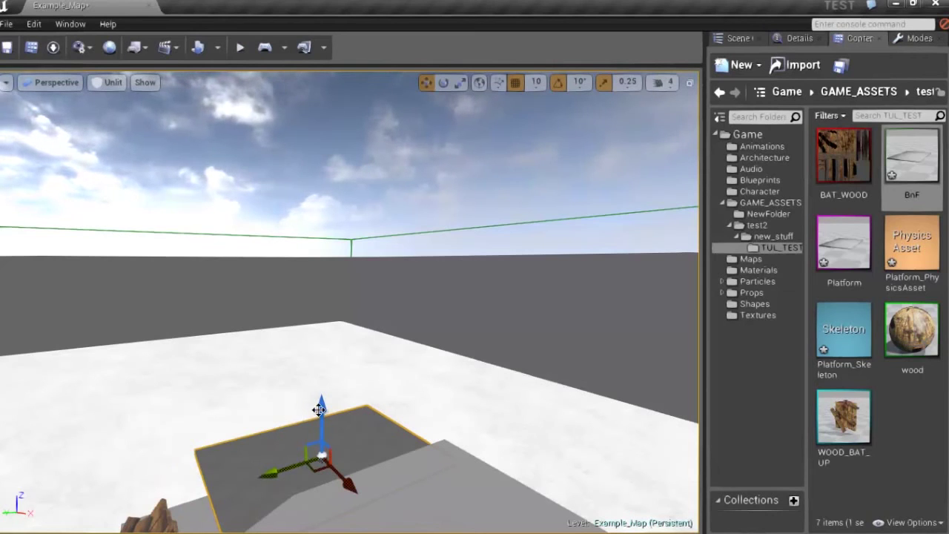
drag(323, 389, 324, 386)
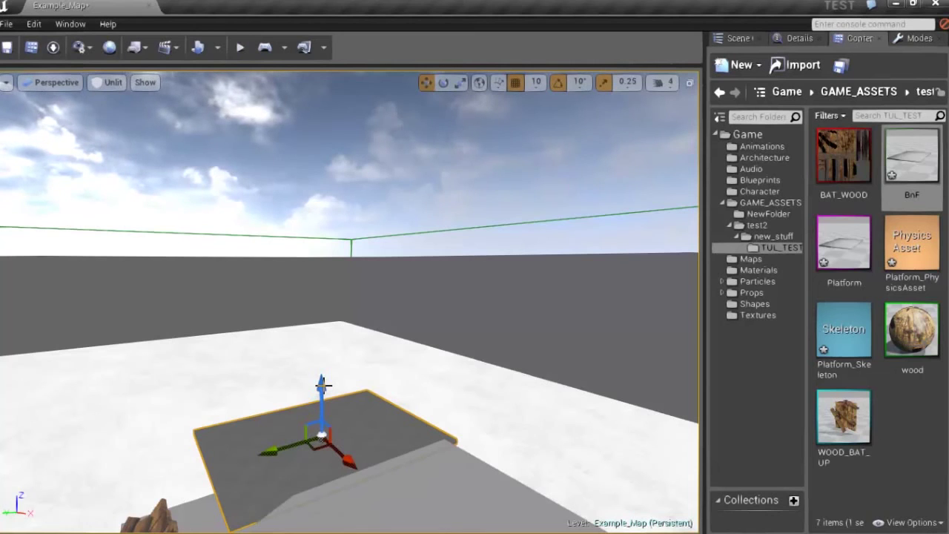
- Play the level and run the character across the floor and up onto the raised grey blocks
key(alt+p)
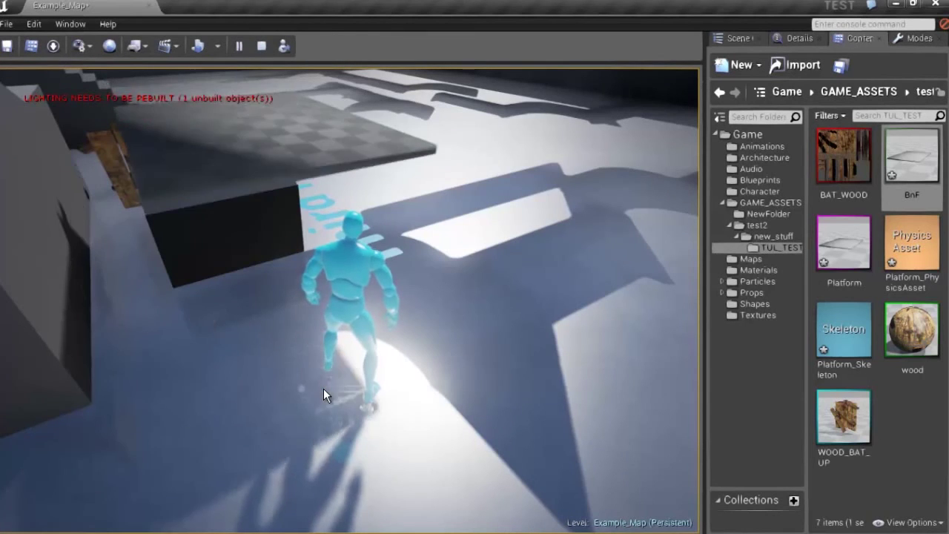
key(d)
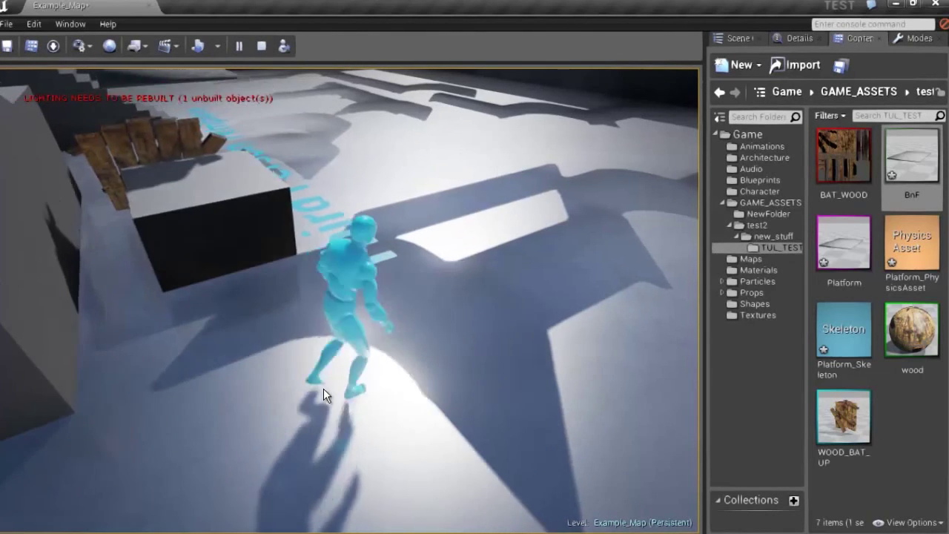
key(w)
key(w)
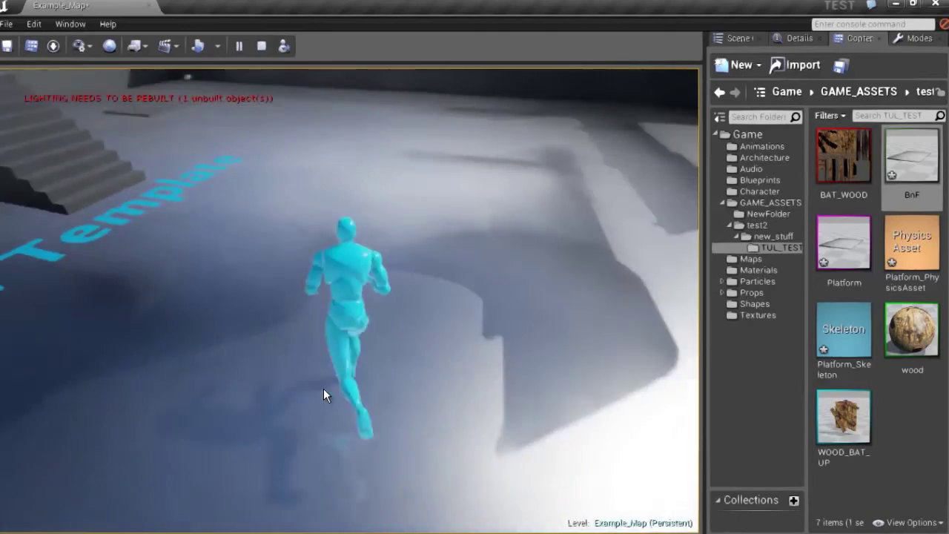
key(w)
key(space)
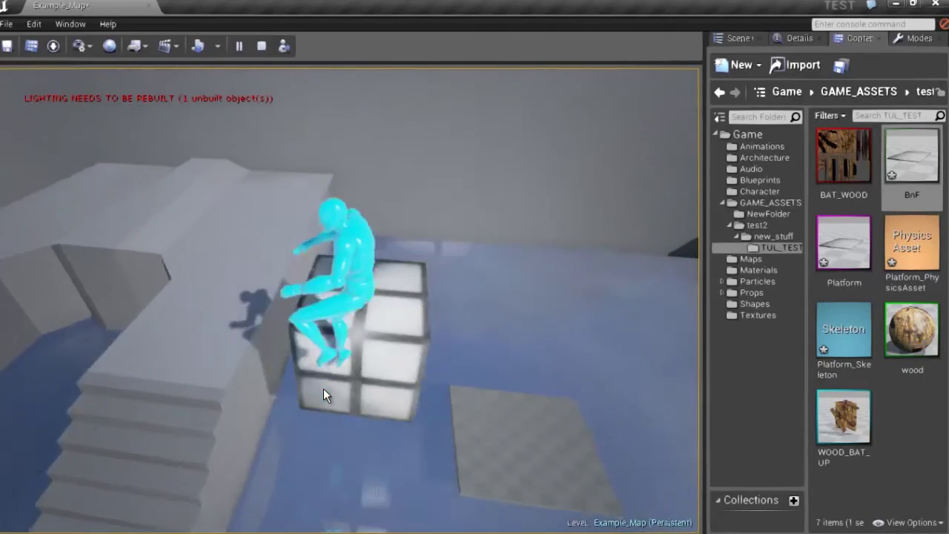
key(w)
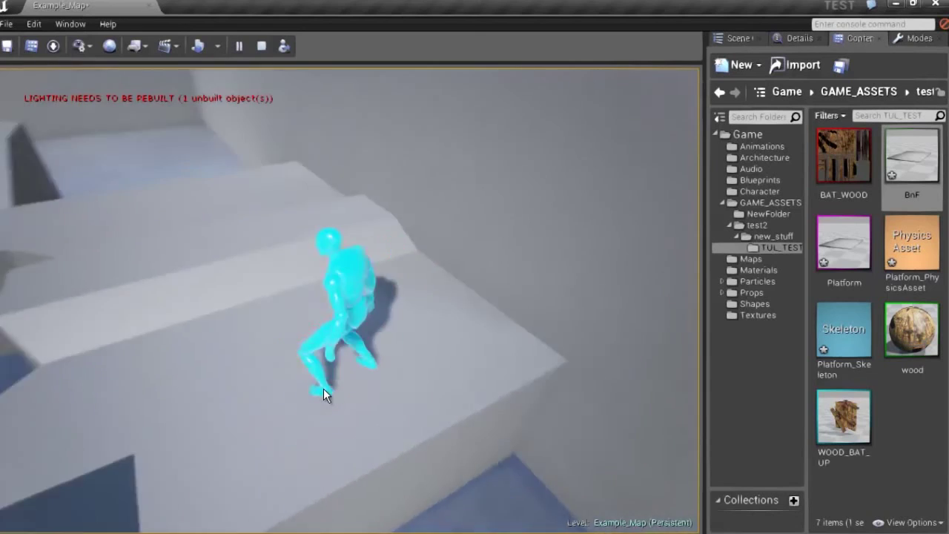
- Walk the character along the grey blocks and jump onto the moving platform to test its collision
key(w)
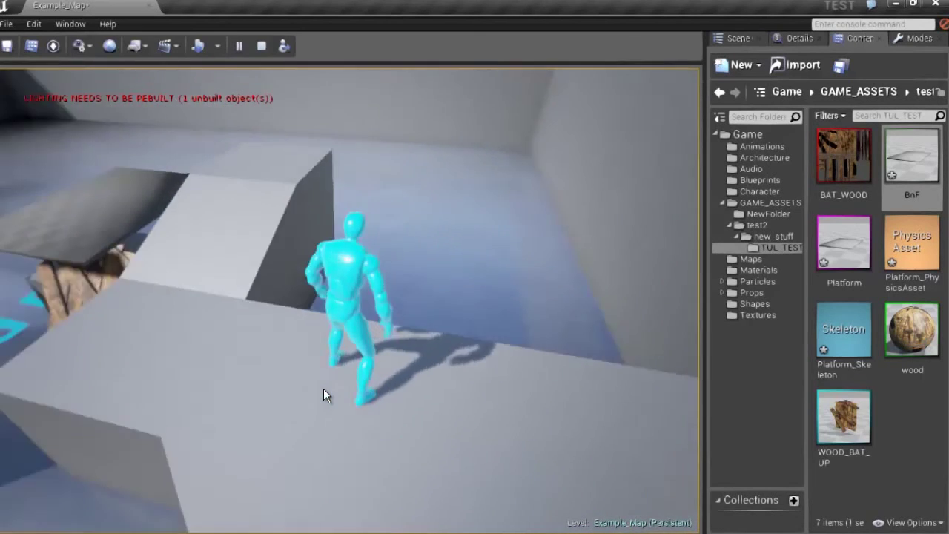
key(w)
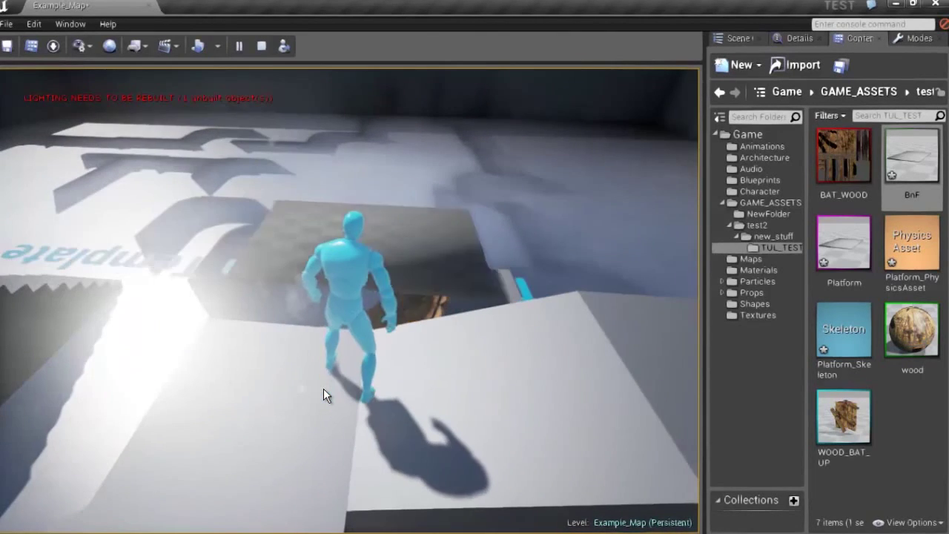
key(w)
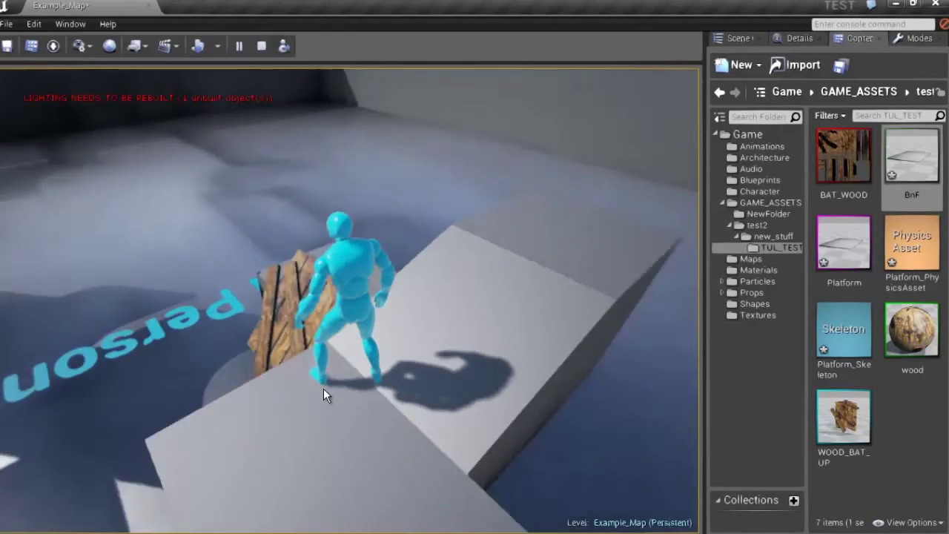
key(w)
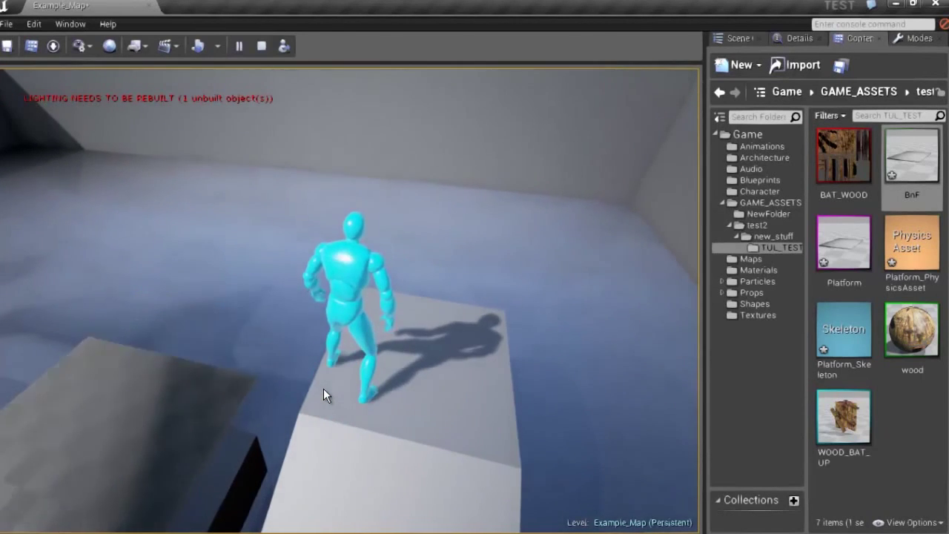
key(w)
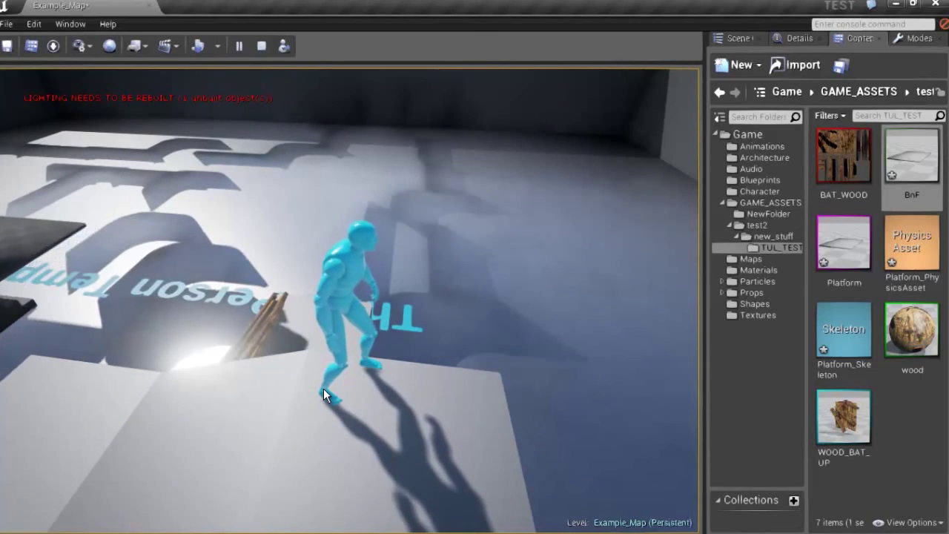
key(w)
key(space)
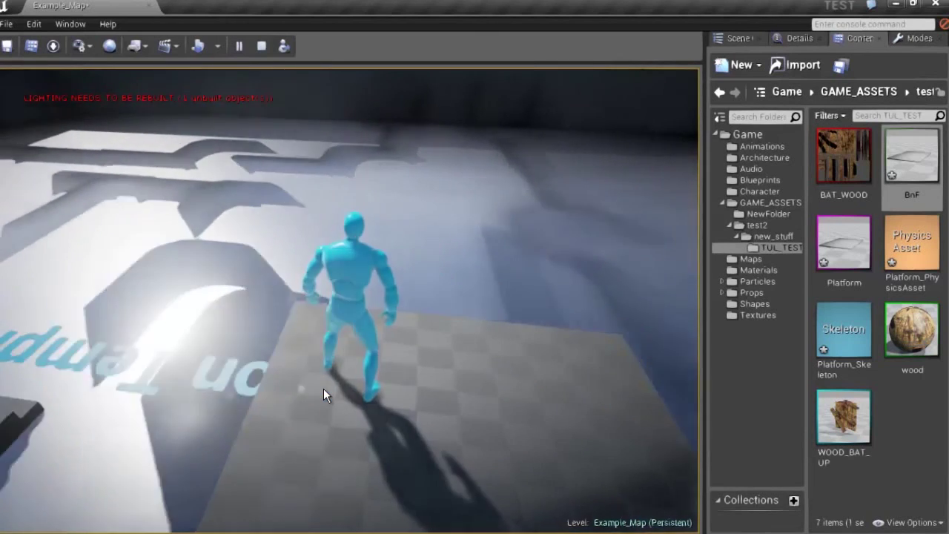
key(w)
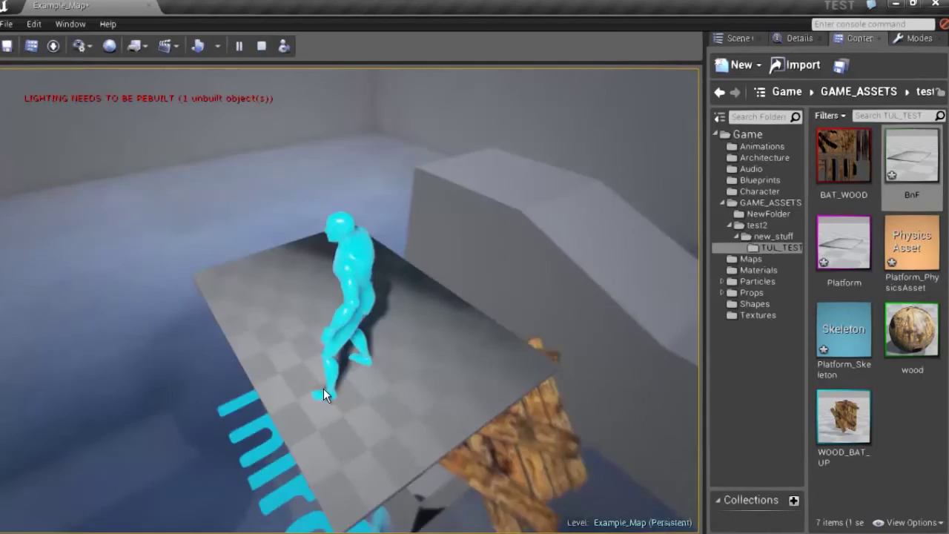
- Ride the moving platform with the character, making small moves and viewing it from all around to examine its collision and motion
key(w)
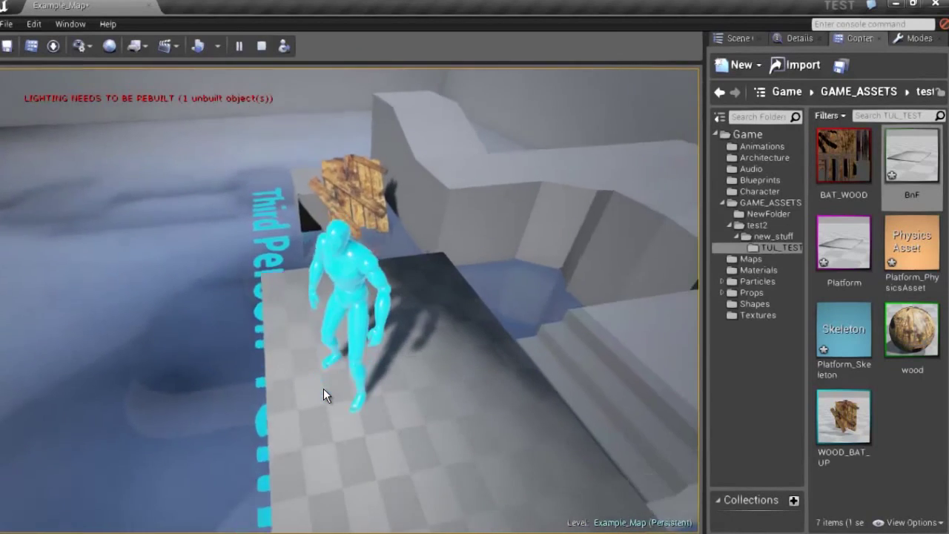
key(w)
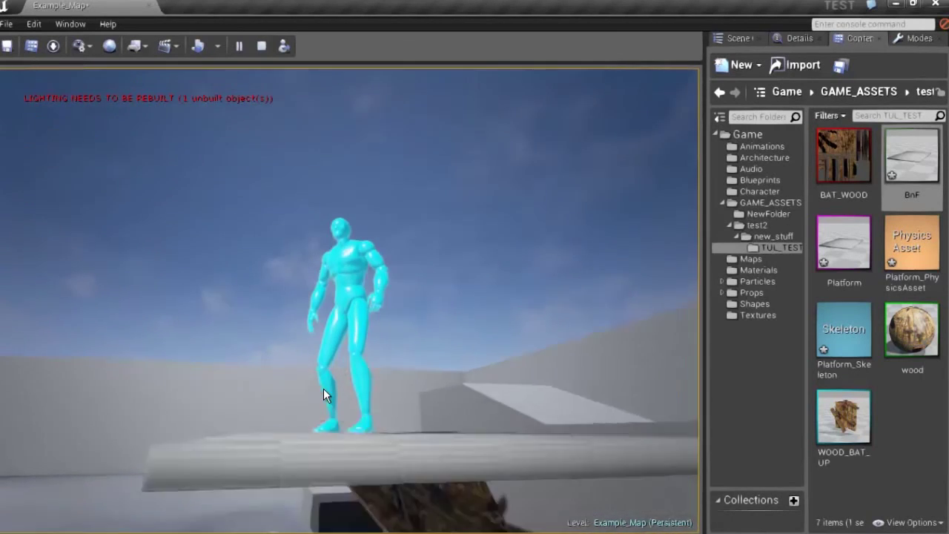
key(w)
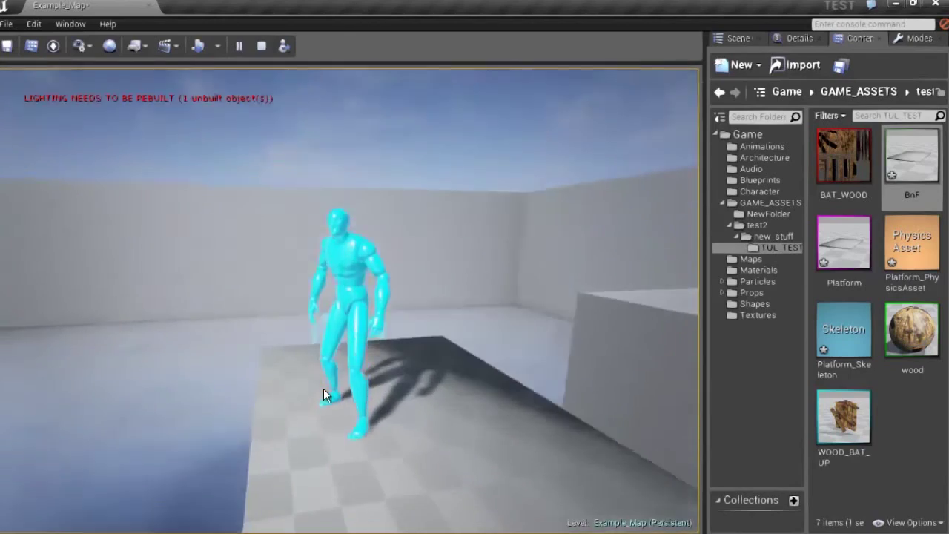
key(w)
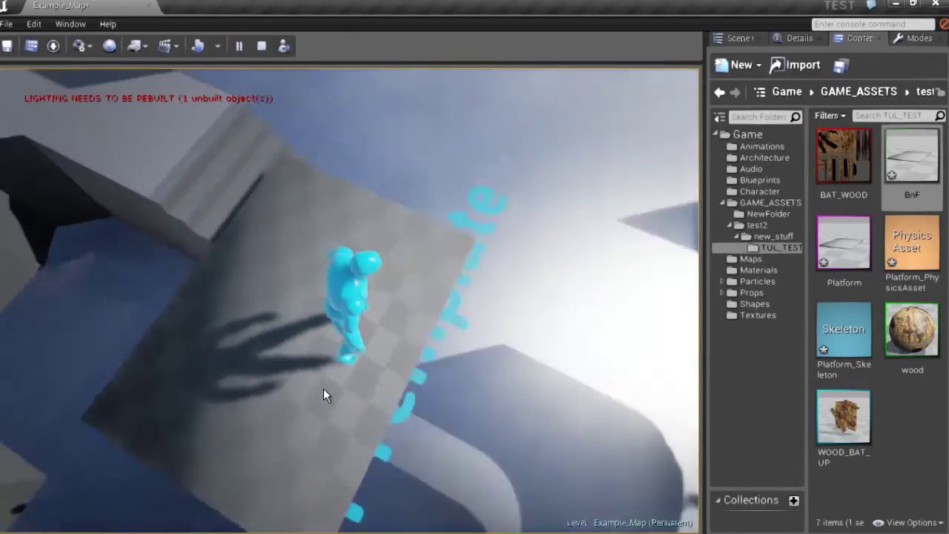
key(w)
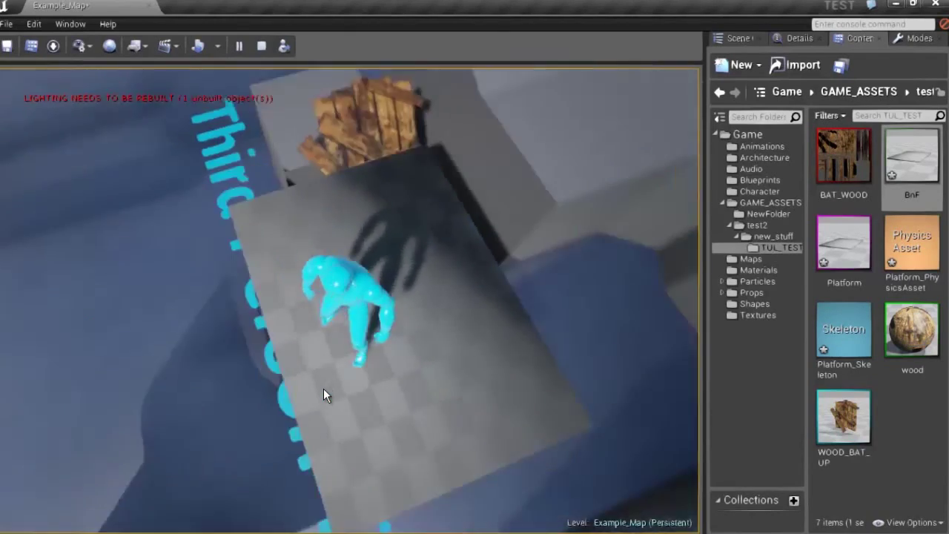
key(w)
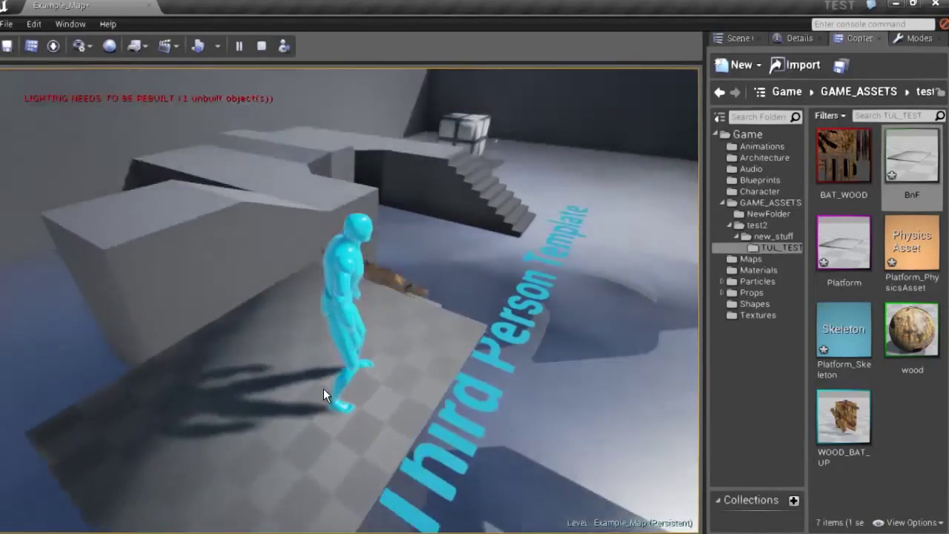
key(s)
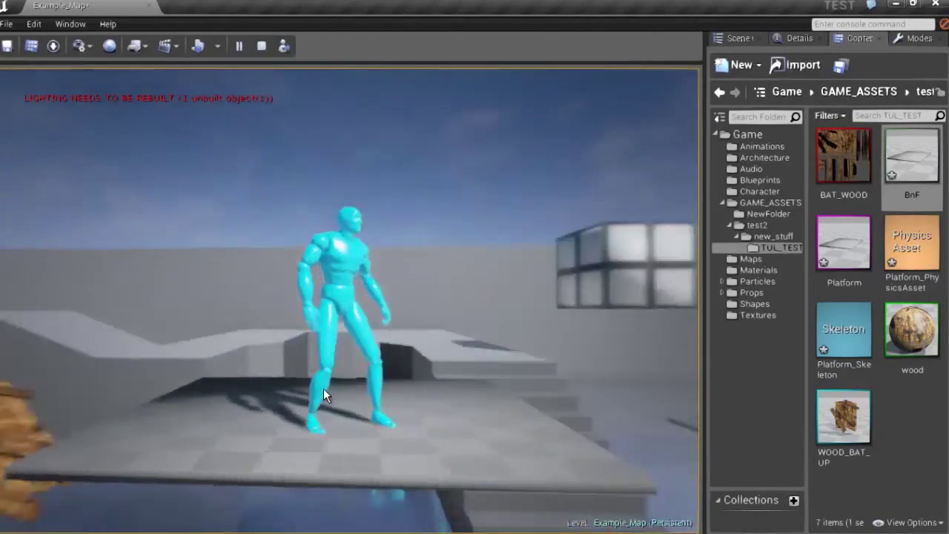
key(w)
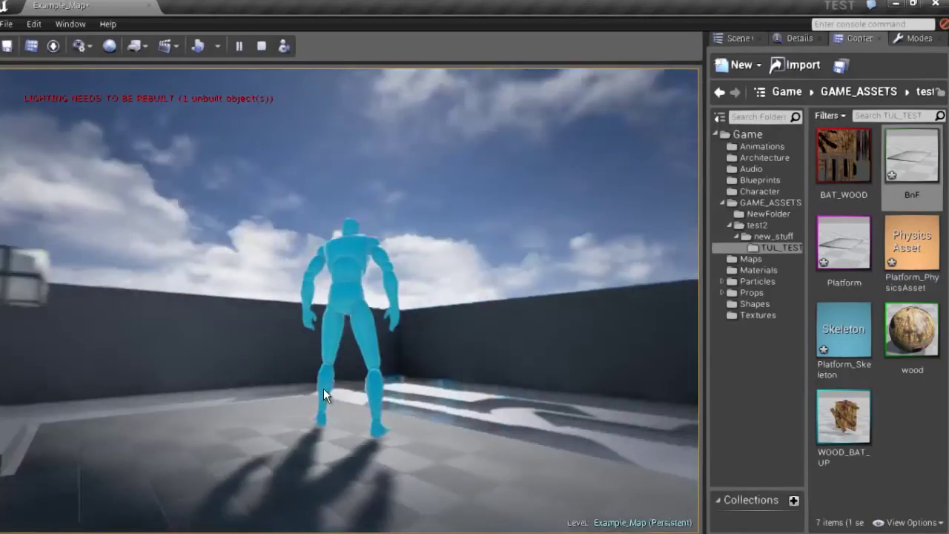
key(d)
key(s)
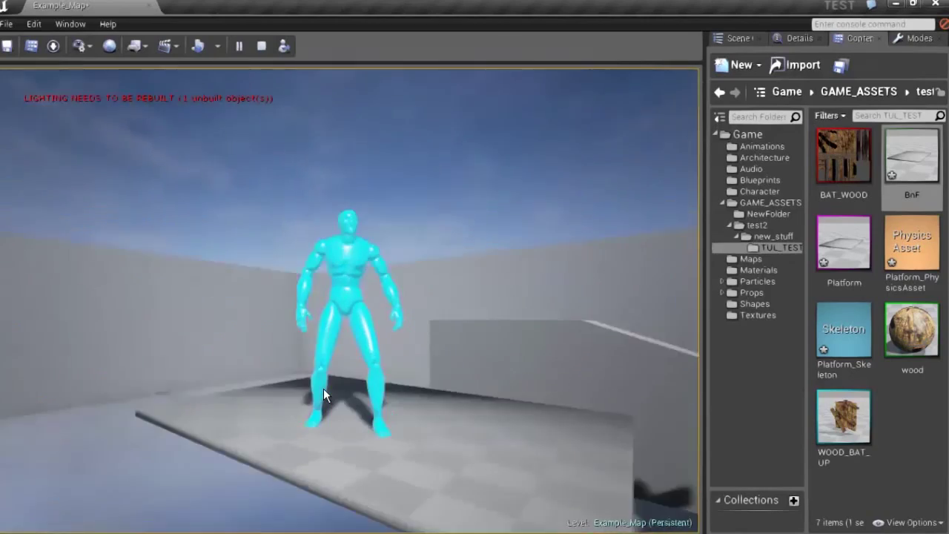
key(w)
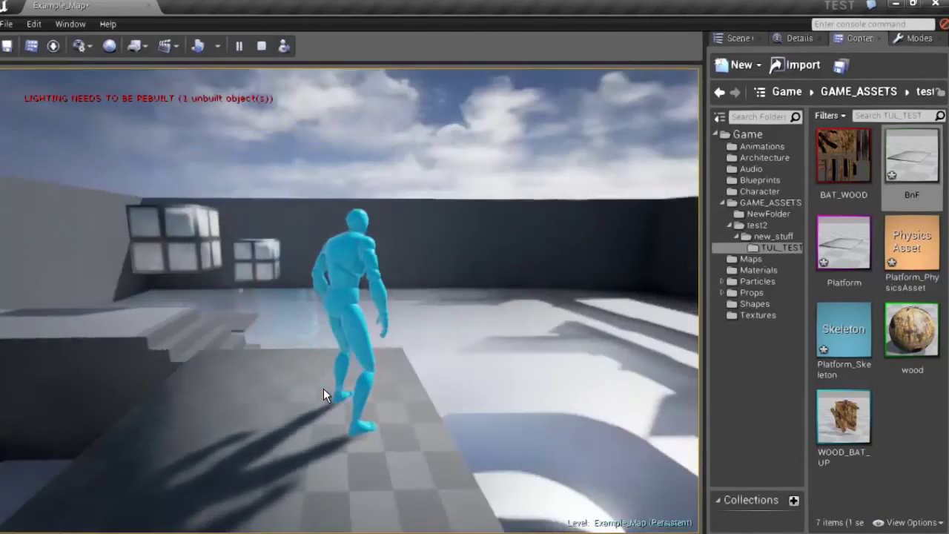
key(a)
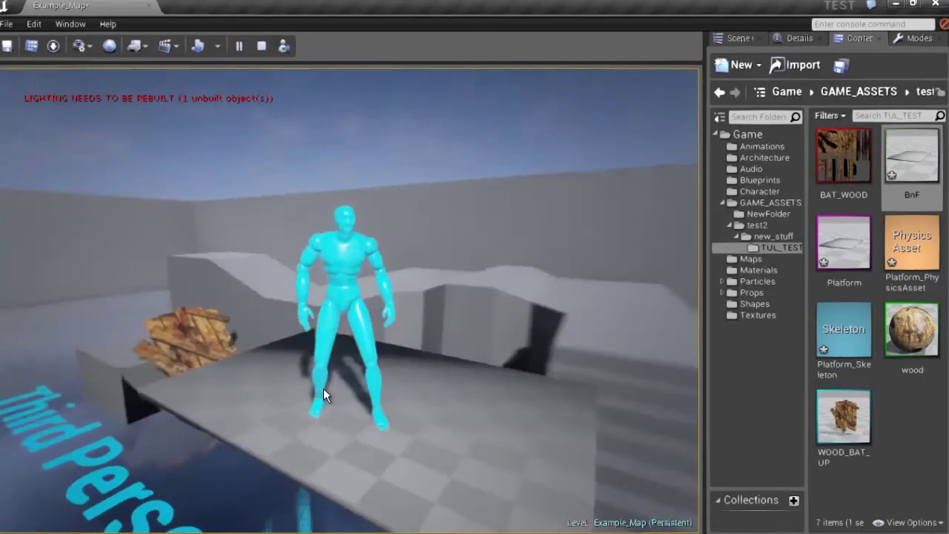